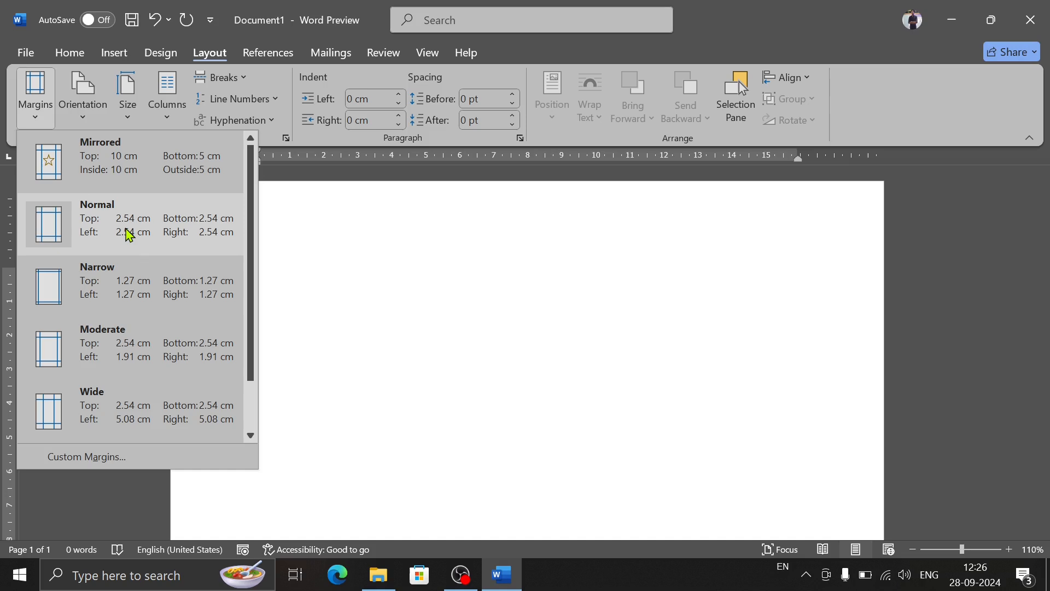
Step: Apply the Normal margins to the blank document and generate sample paragraphs with =rand()
click(129, 234)
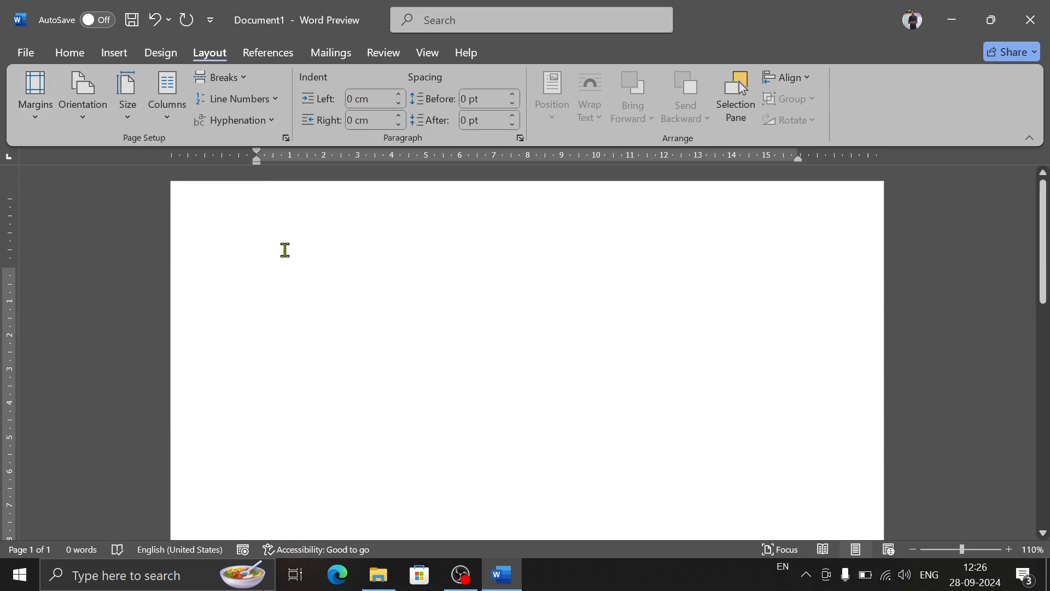
text(=r)
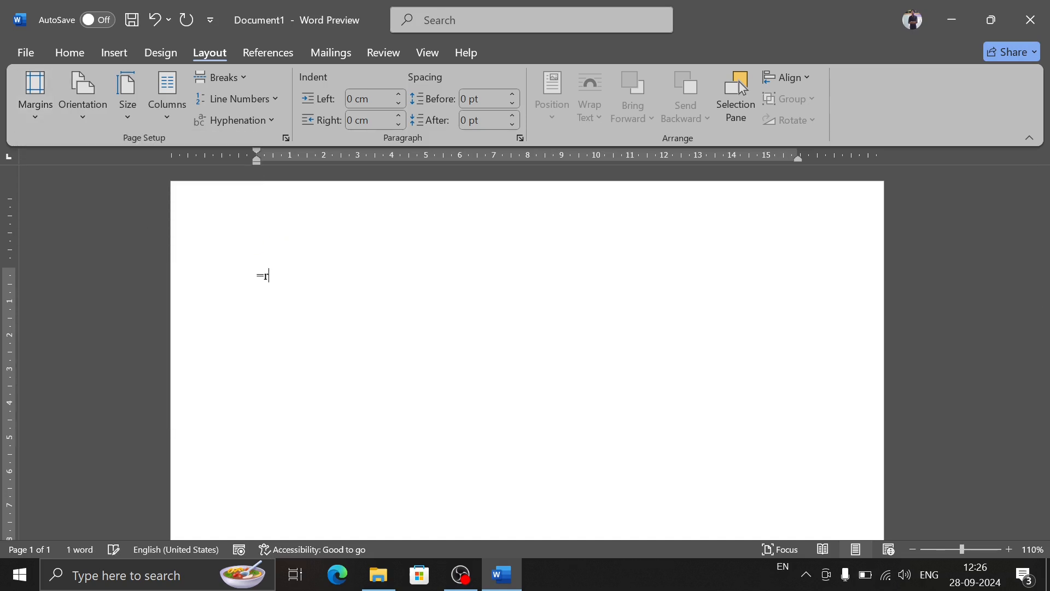
key(BackSpace)
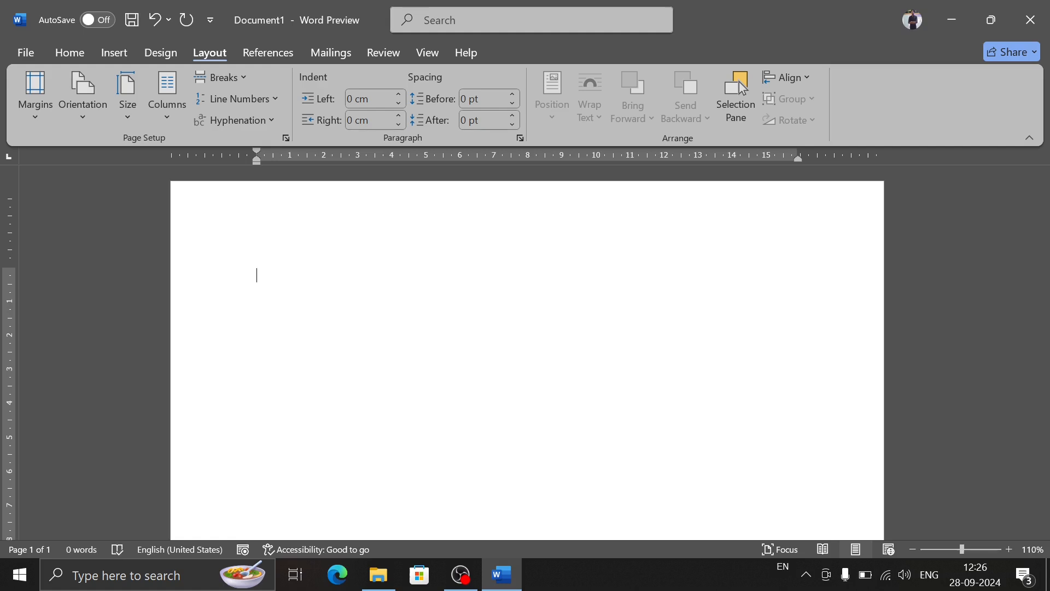
text(=rand)
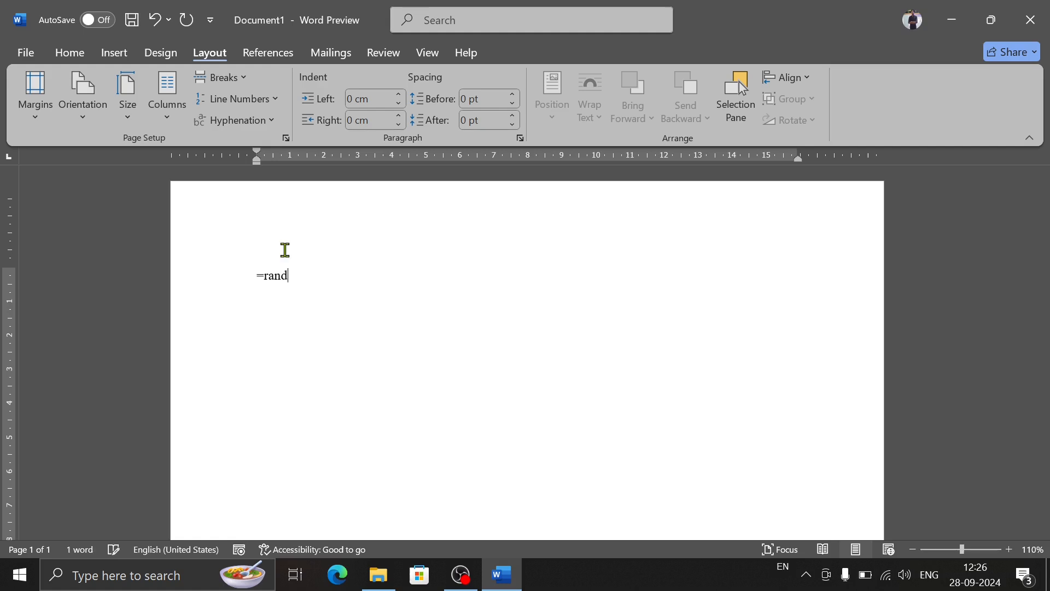
text(())
key(Return)
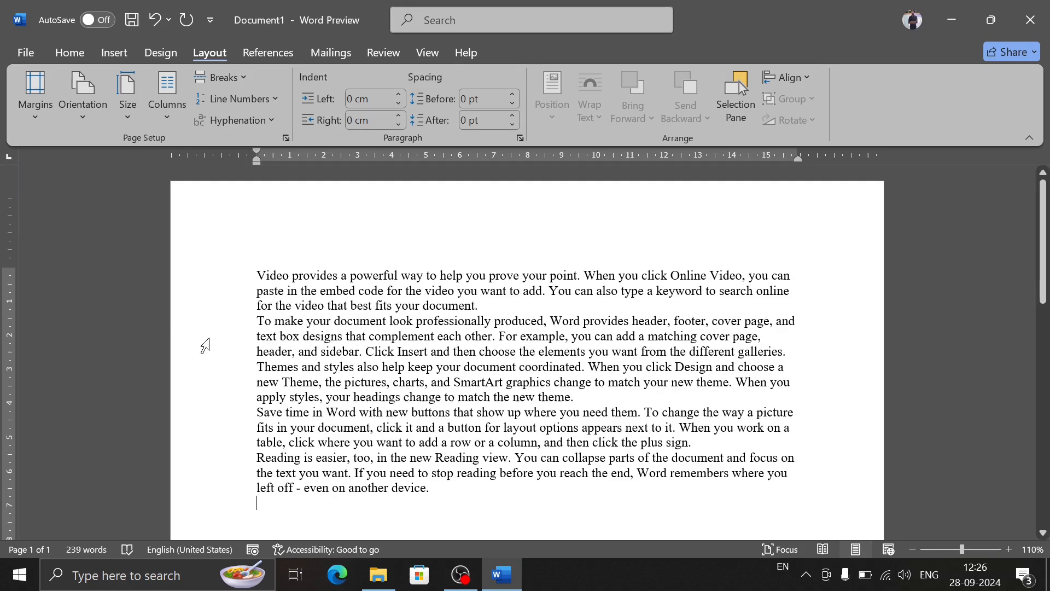
Step: Copy all the generated sample paragraphs and paste them three times below the original text
drag(431, 488, 202, 258)
key(ctrl+c)
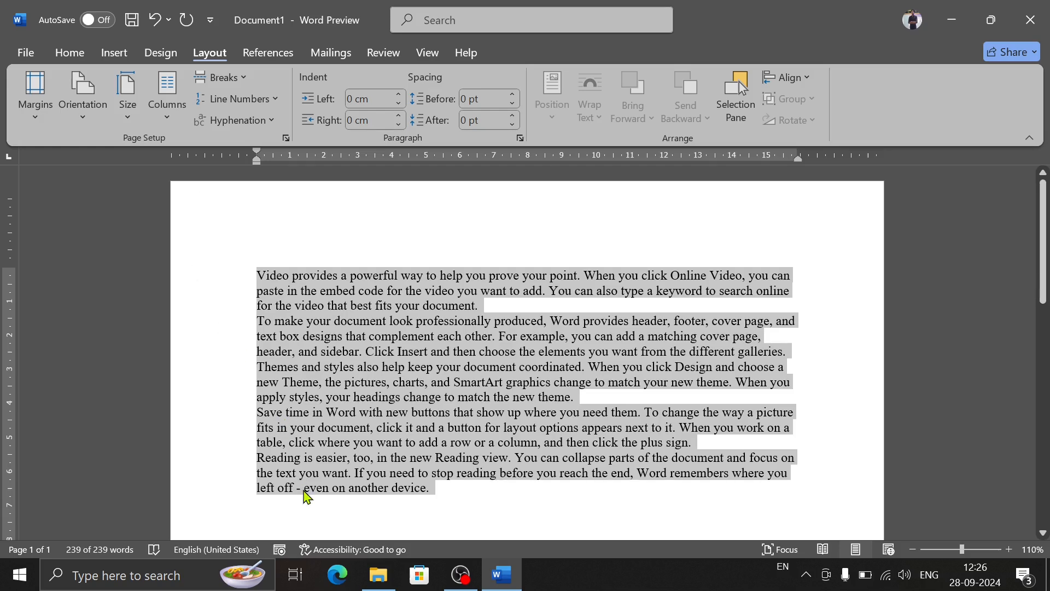
click(295, 508)
key(ctrl+v)
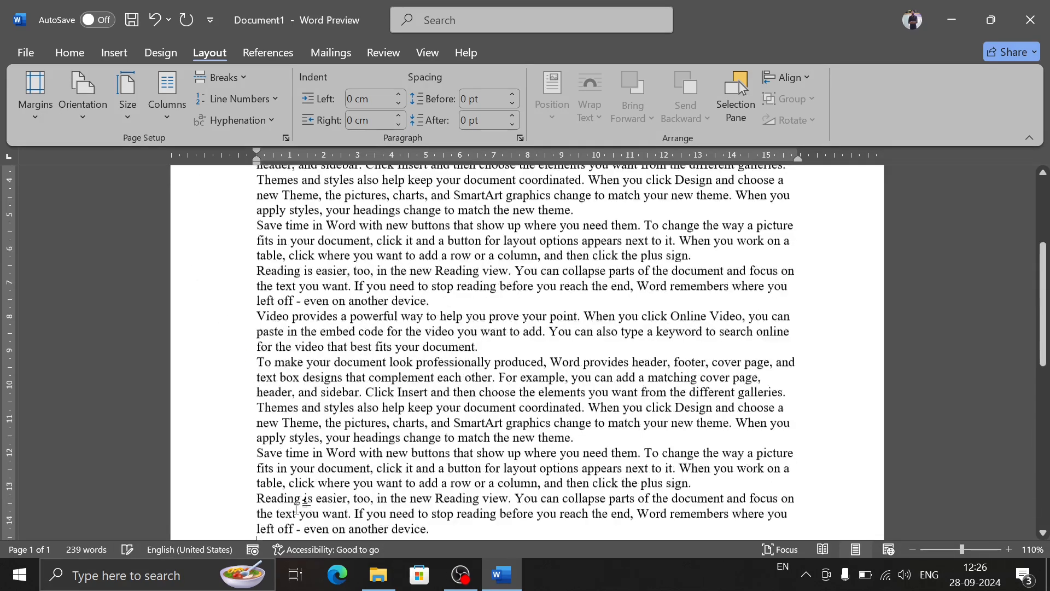
scroll(284, 482, down, 5)
key(ctrl+v)
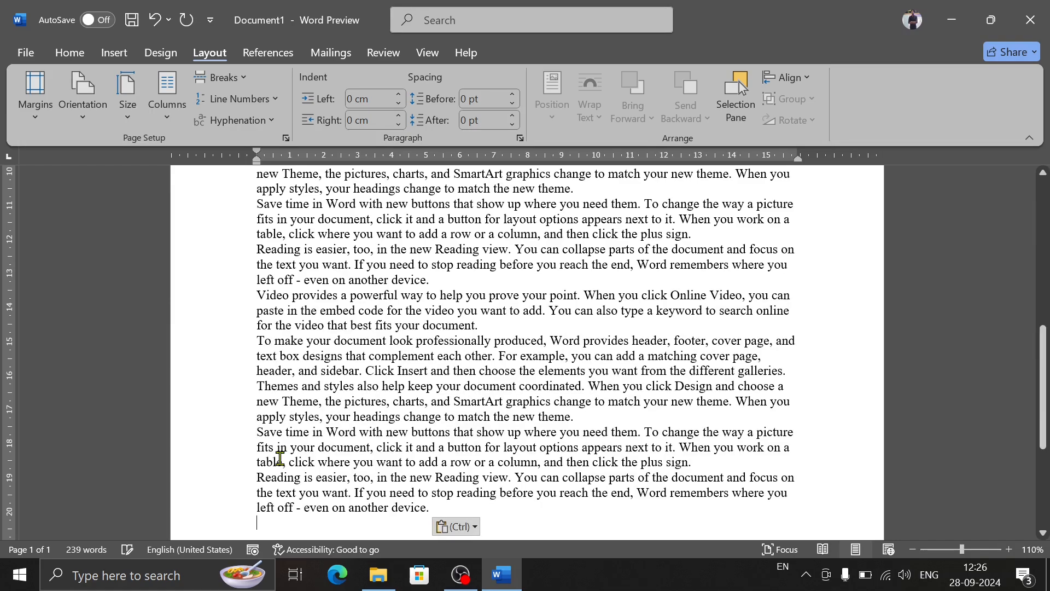
scroll(279, 462, down, 5)
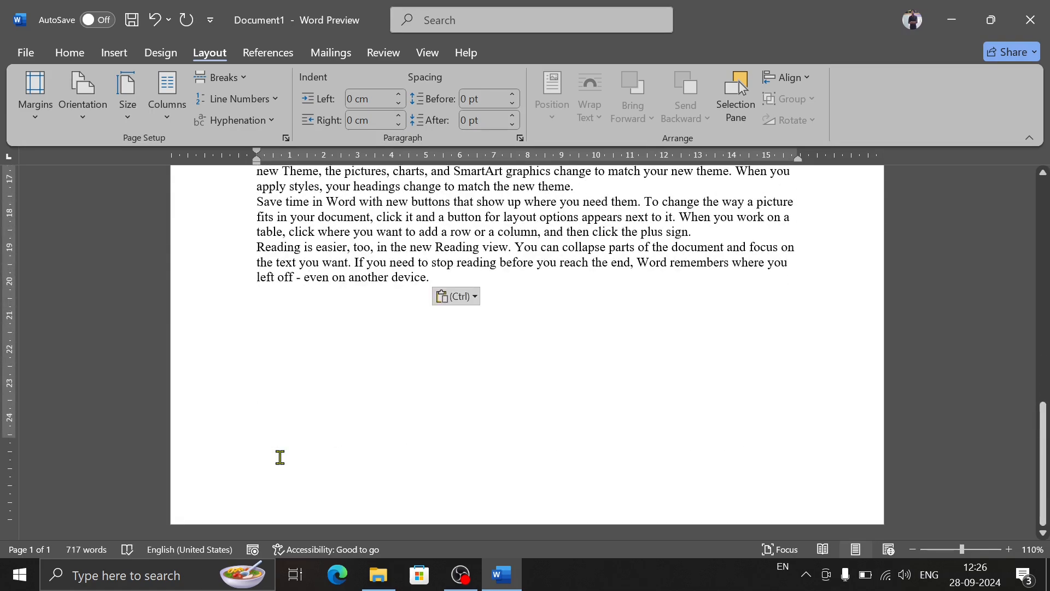
scroll(279, 457, up, 10)
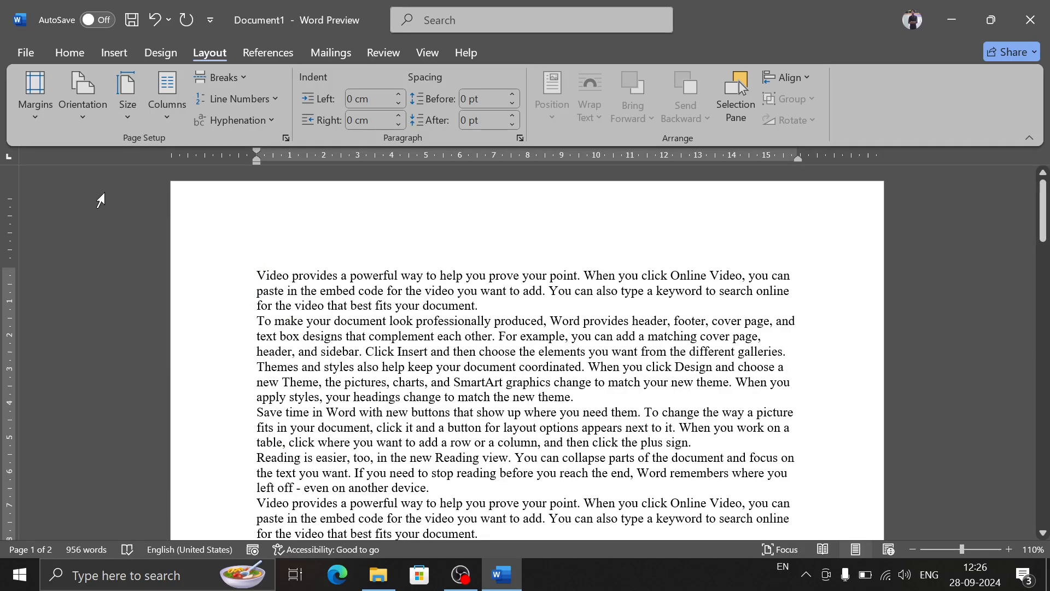
Step: Reapply the Normal margins, switch to Mirrored margins with 10 cm top and inside and 5 cm bottom and outside, and check the pages
click(36, 116)
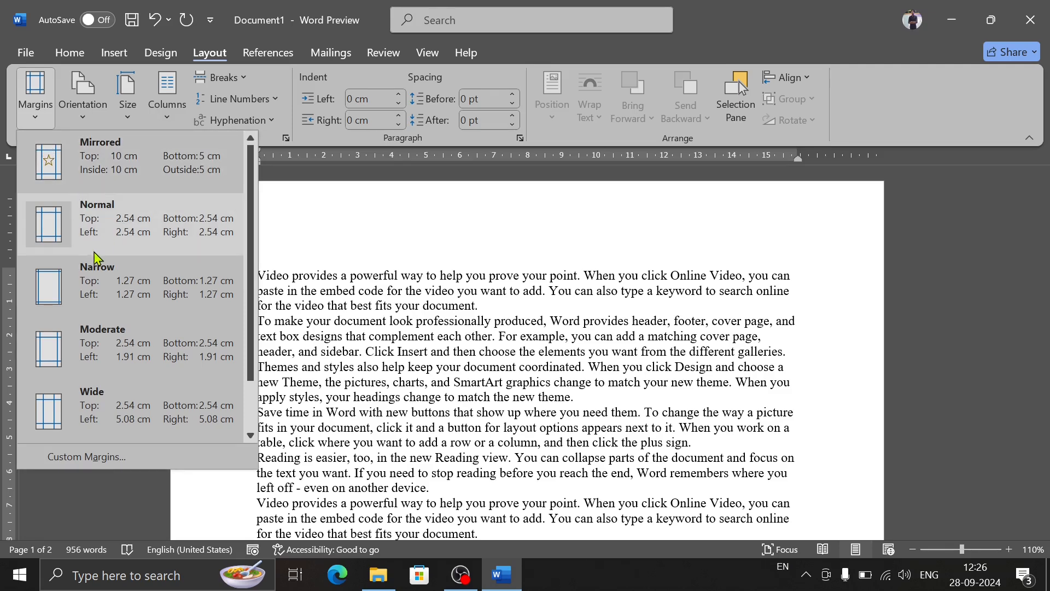
click(105, 239)
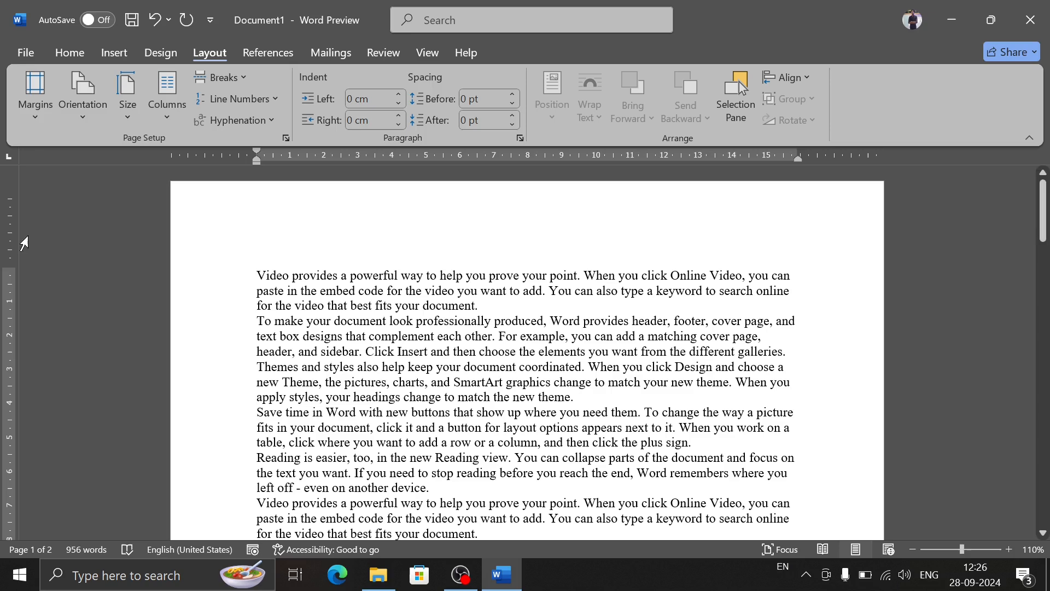
click(31, 116)
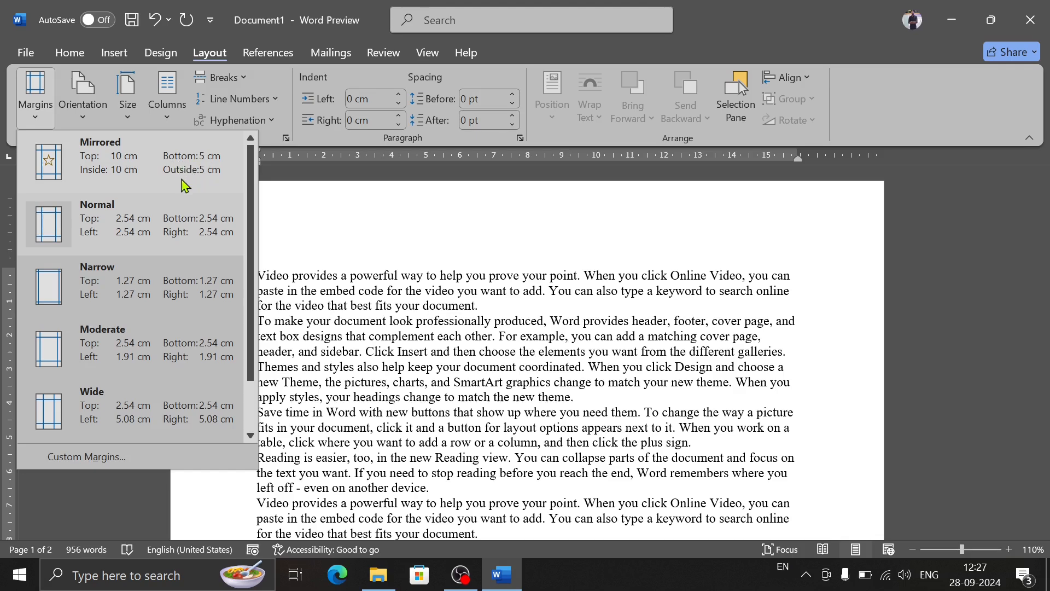
click(106, 168)
scroll(311, 321, down, 15)
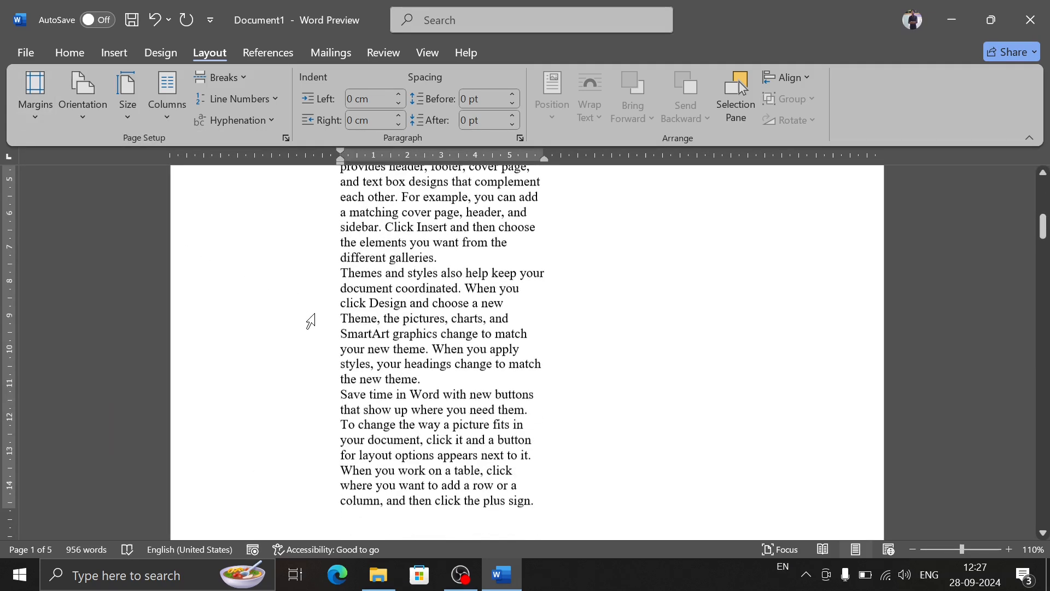
scroll(310, 321, up, 15)
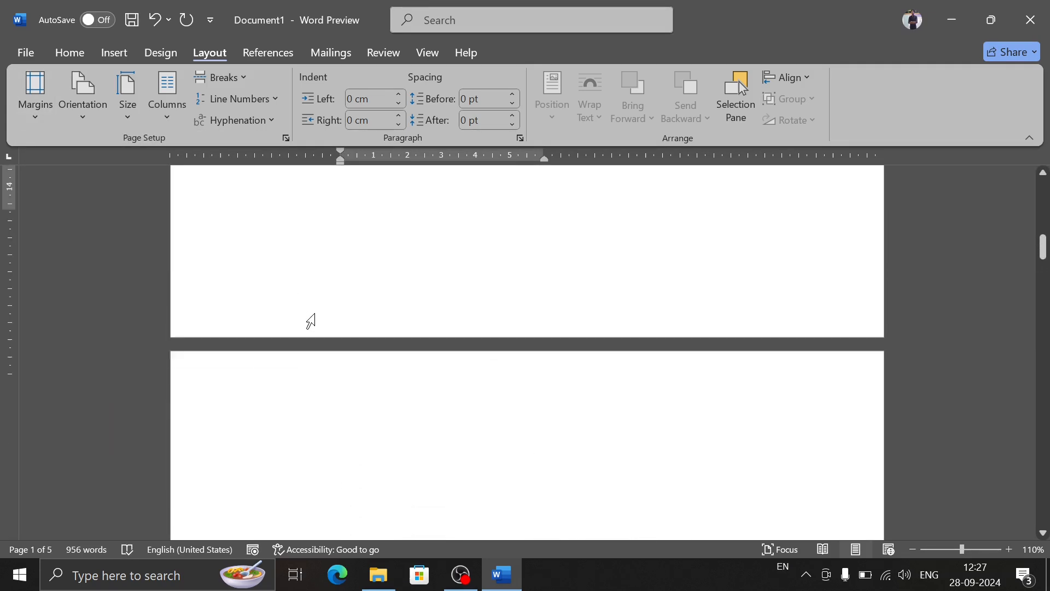
scroll(311, 321, down, 15)
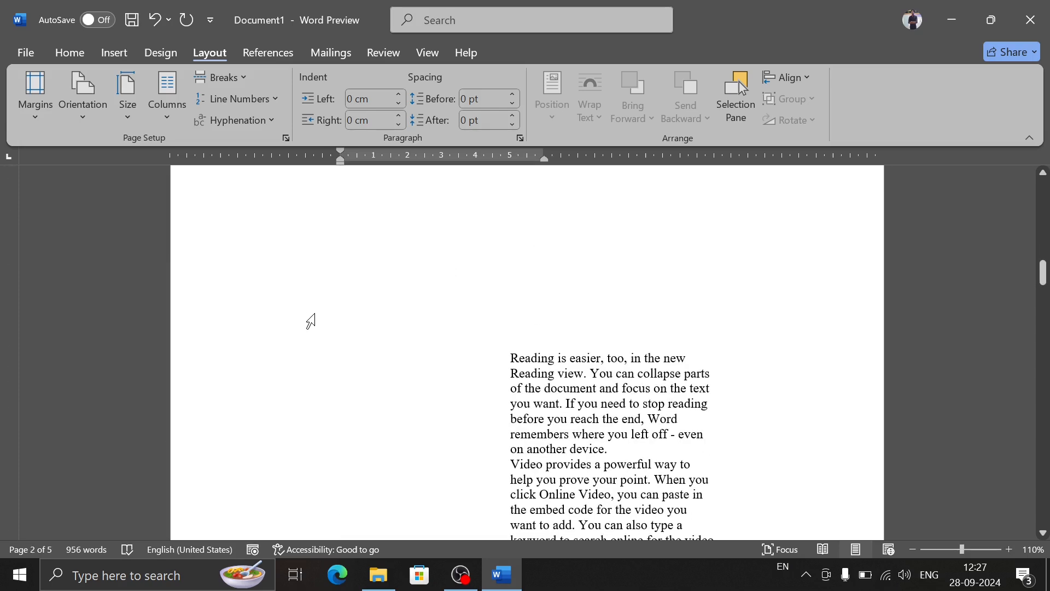
scroll(310, 321, down, 12)
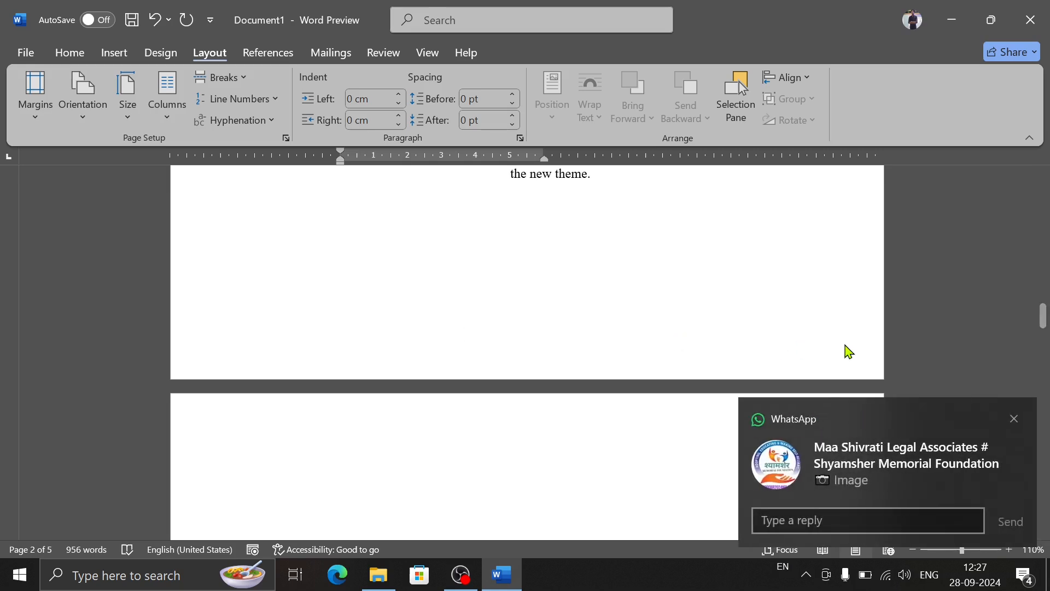
click(1014, 419)
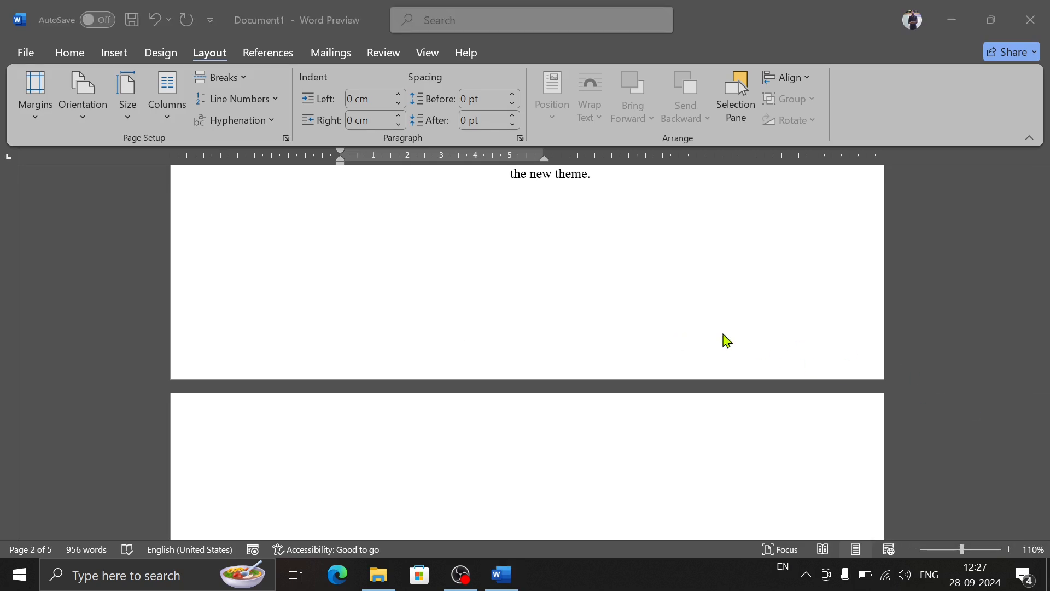
scroll(615, 303, down, 5)
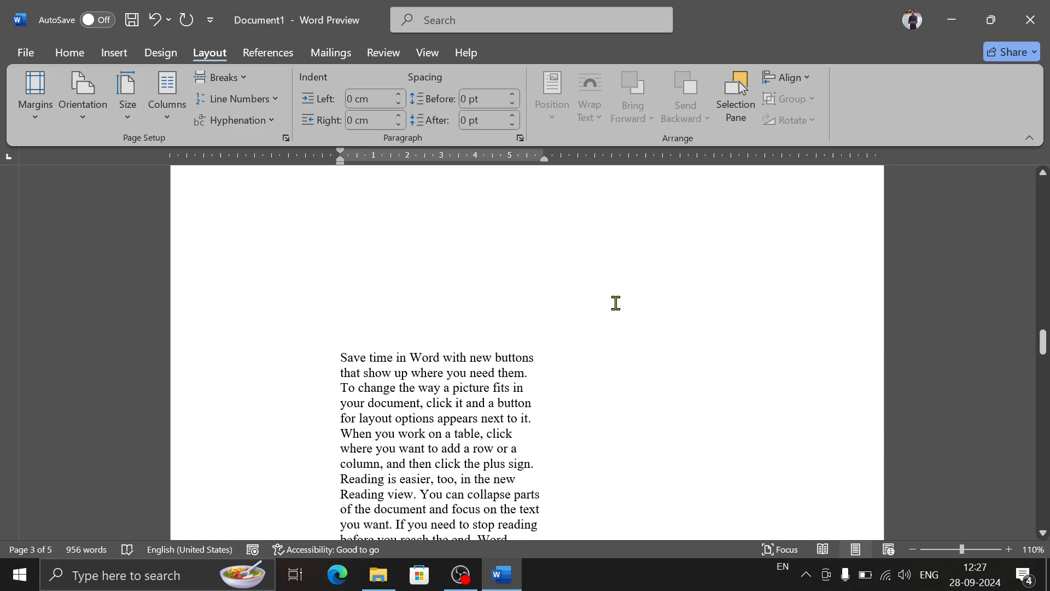
scroll(615, 302, up, 3)
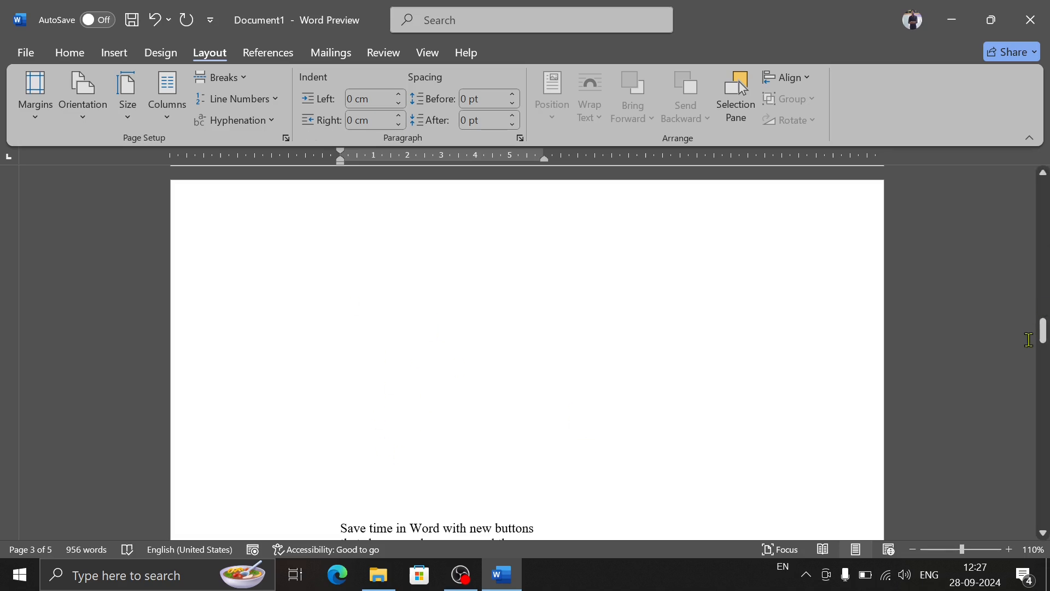
Step: Apply the Normal margins of 2.54 cm on all sides and check how the text fits the pages
drag(1045, 330, 1039, 137)
click(36, 126)
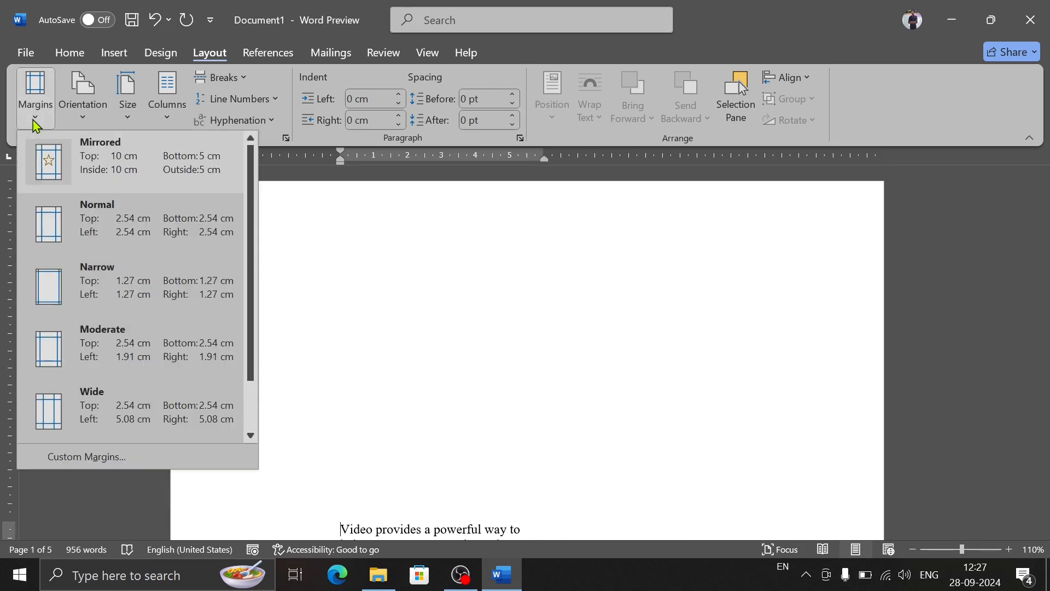
click(103, 216)
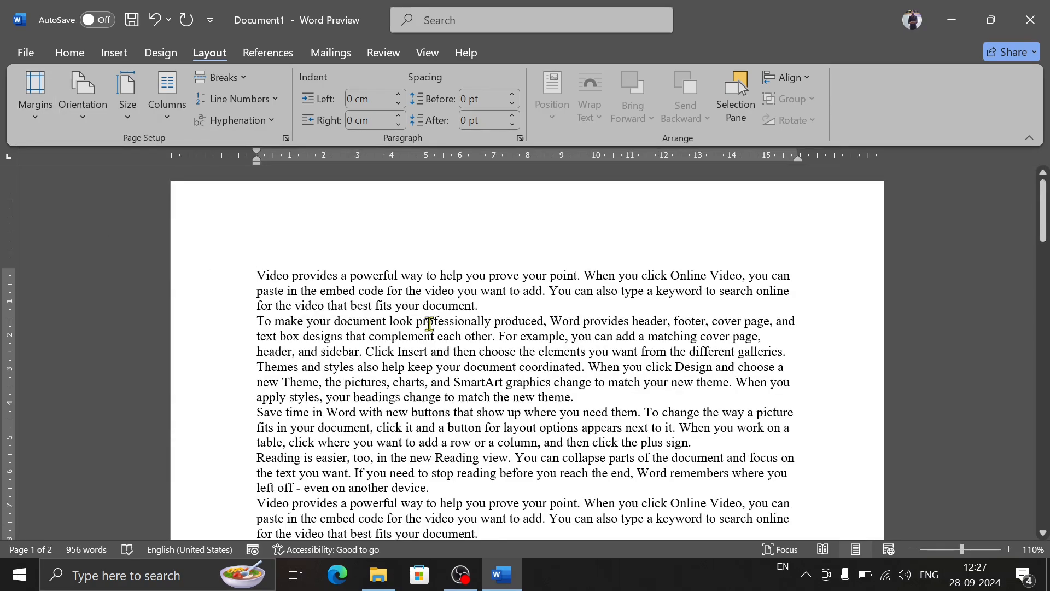
drag(1043, 230, 1043, 382)
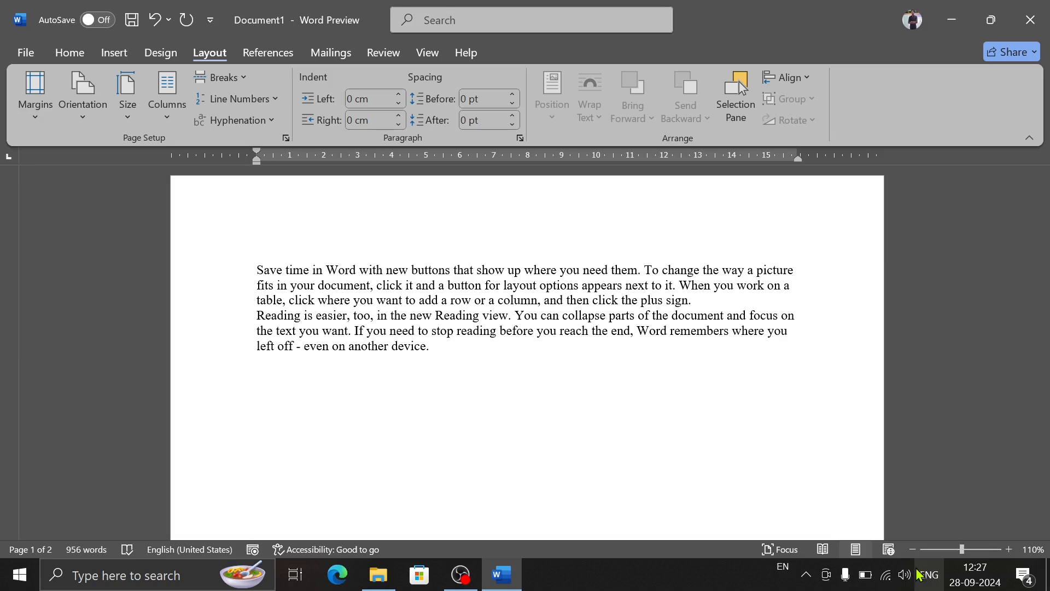
click(913, 549)
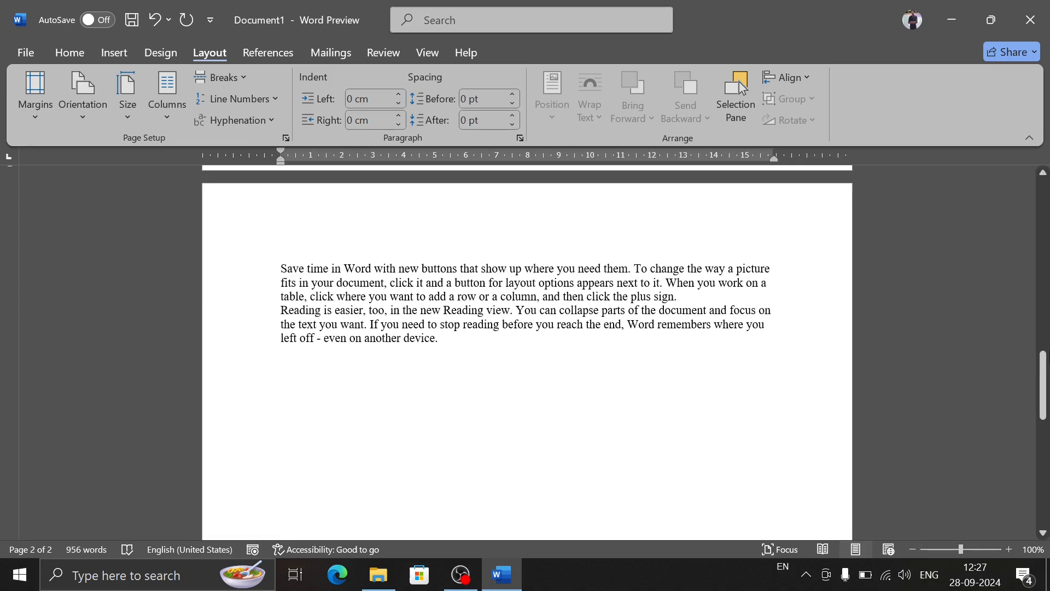
drag(1043, 374, 1043, 192)
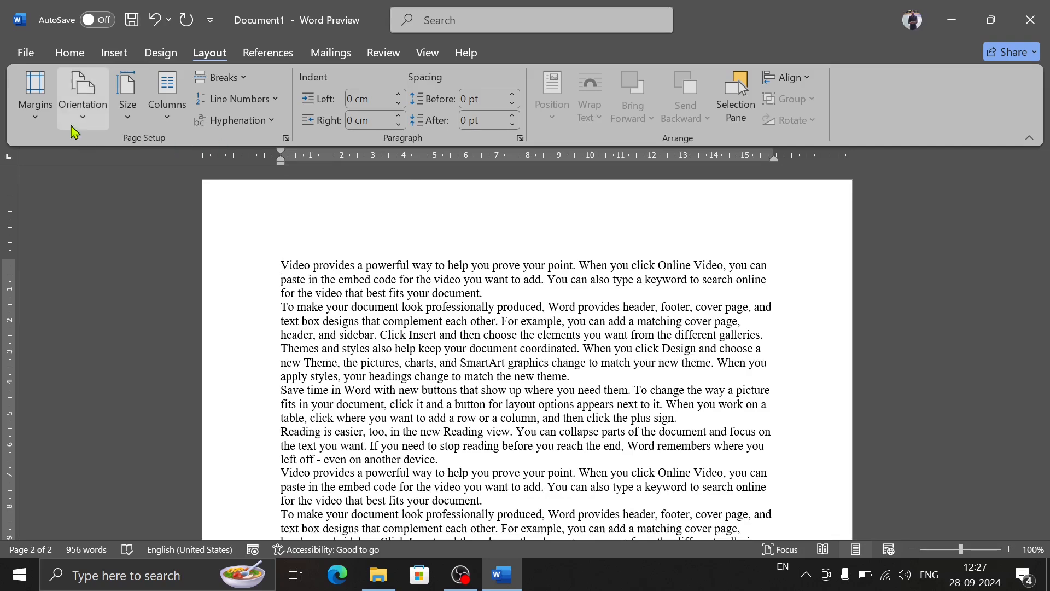
Step: Apply the Narrow margins of 1.27 cm on all sides and check the end of the first page
click(44, 130)
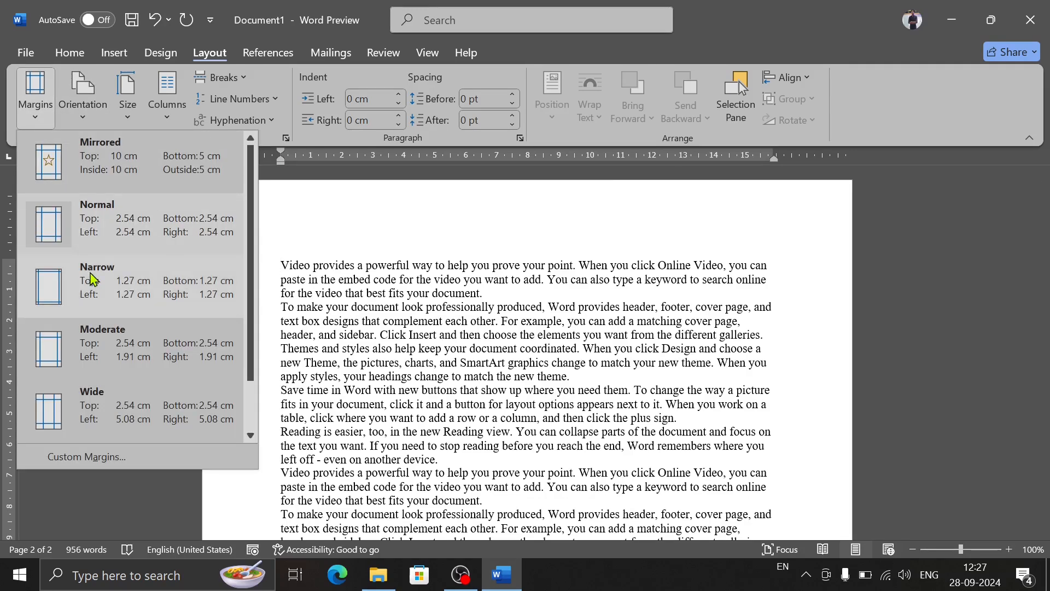
click(136, 283)
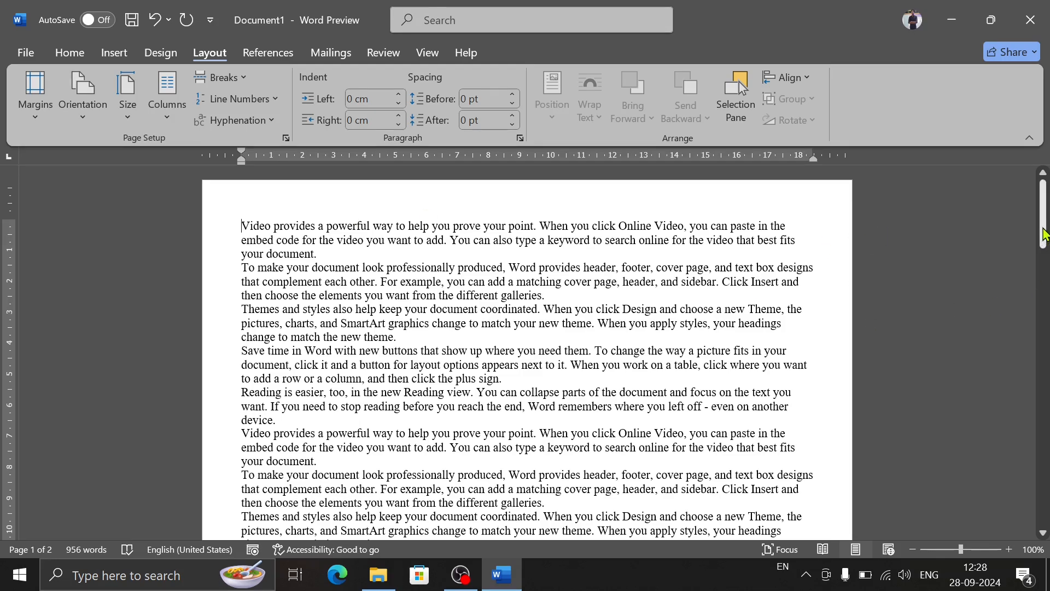
drag(1042, 213, 1043, 340)
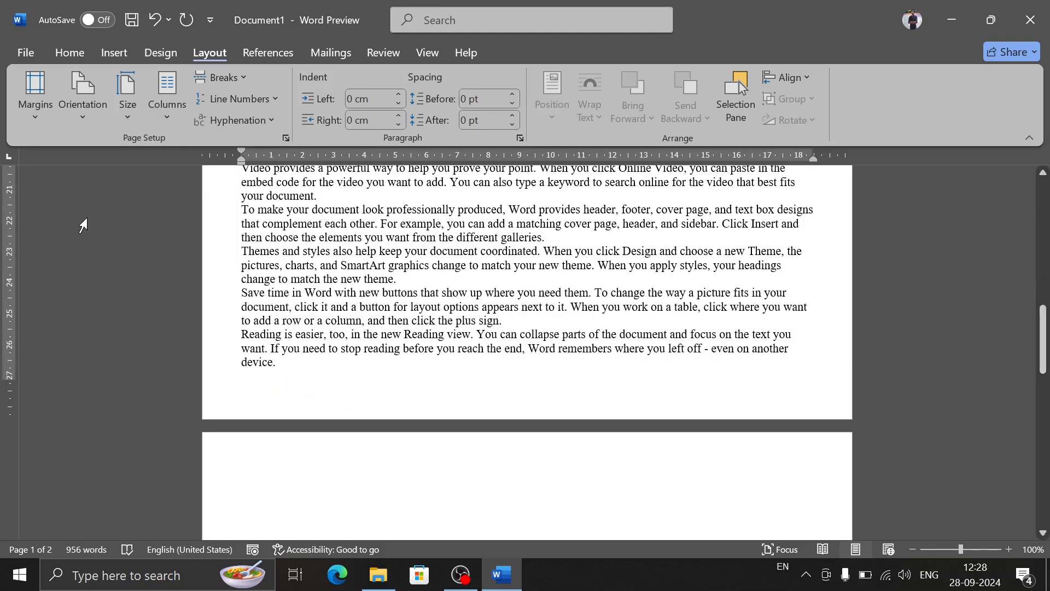
Step: Apply the Moderate margins, 2.54 cm top and bottom and 1.91 cm left and right, and check the text on the first page
click(35, 95)
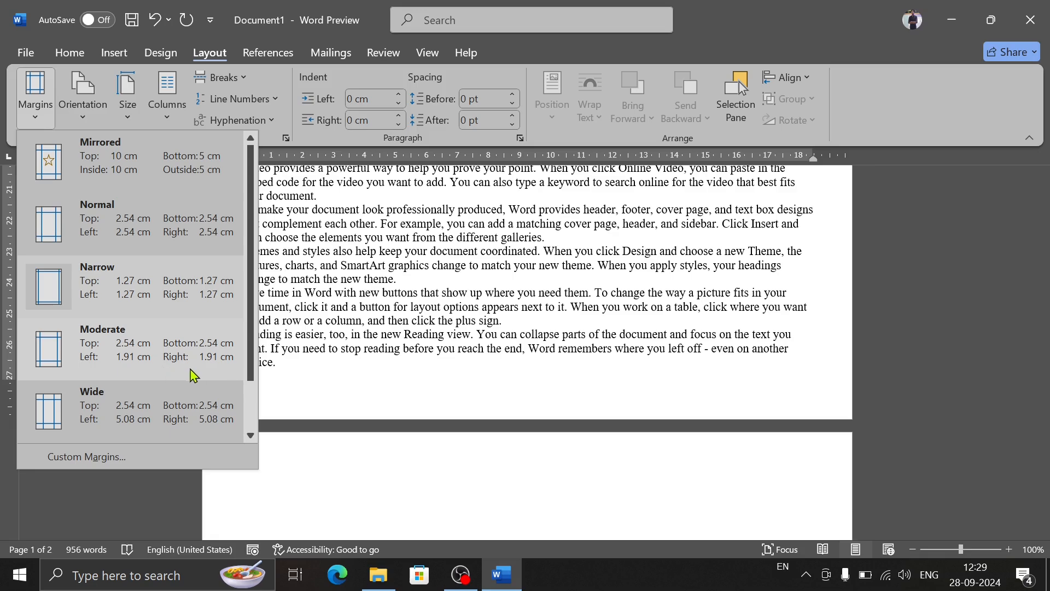
click(79, 358)
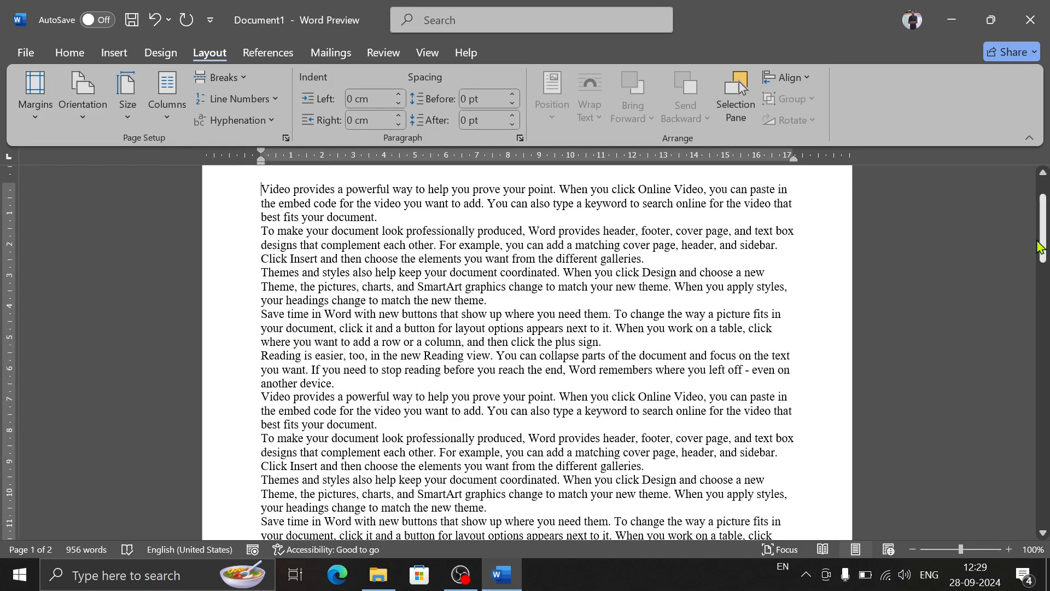
drag(1043, 246, 1045, 215)
drag(1043, 252, 1045, 339)
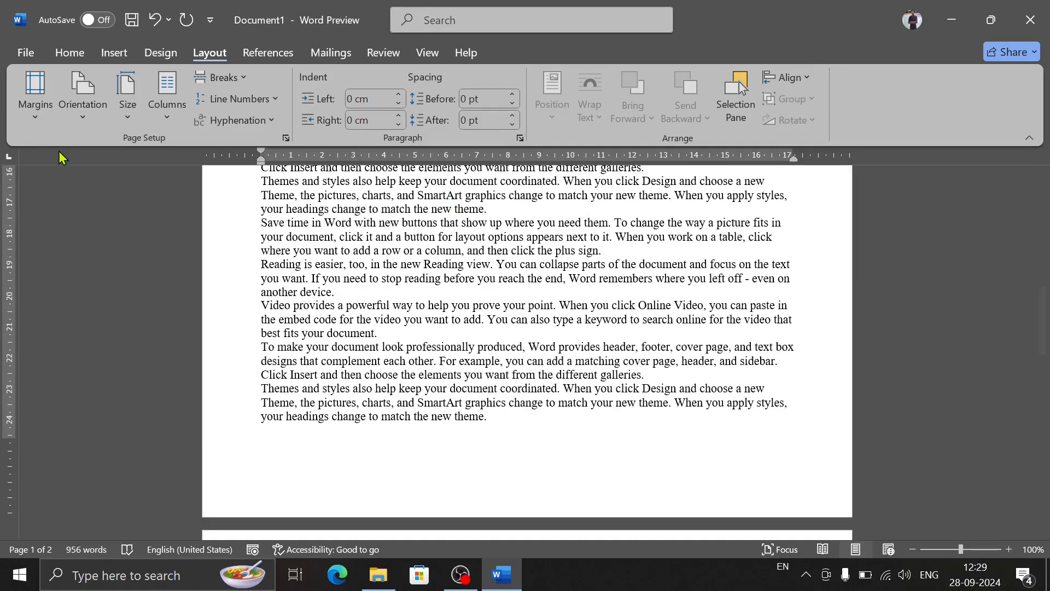
Step: Apply the Wide margins, 2.54 cm top and bottom and 5.08 cm left and right, and return to the start of the document
click(35, 93)
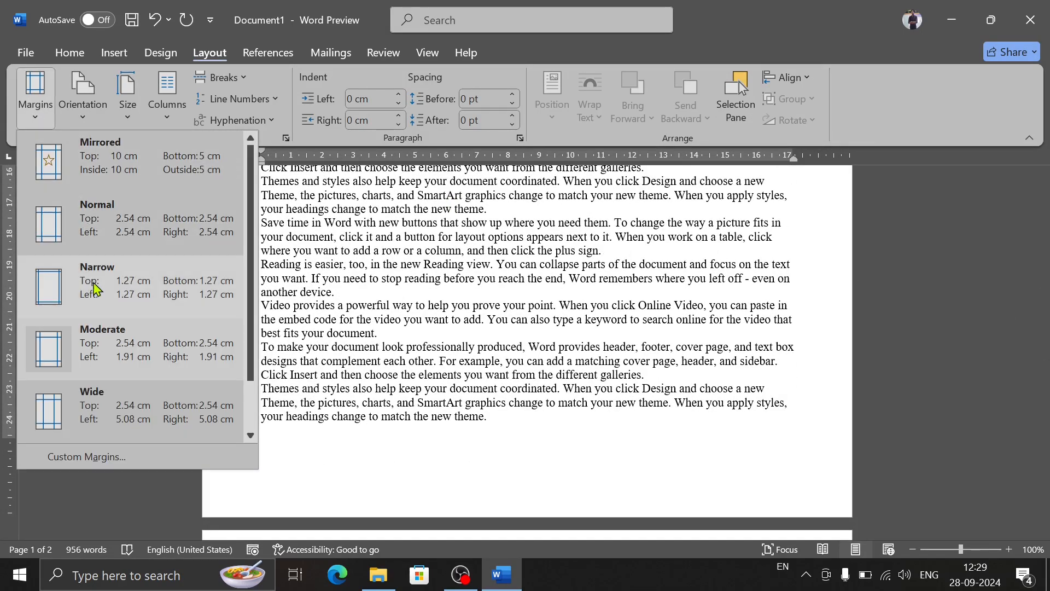
click(114, 410)
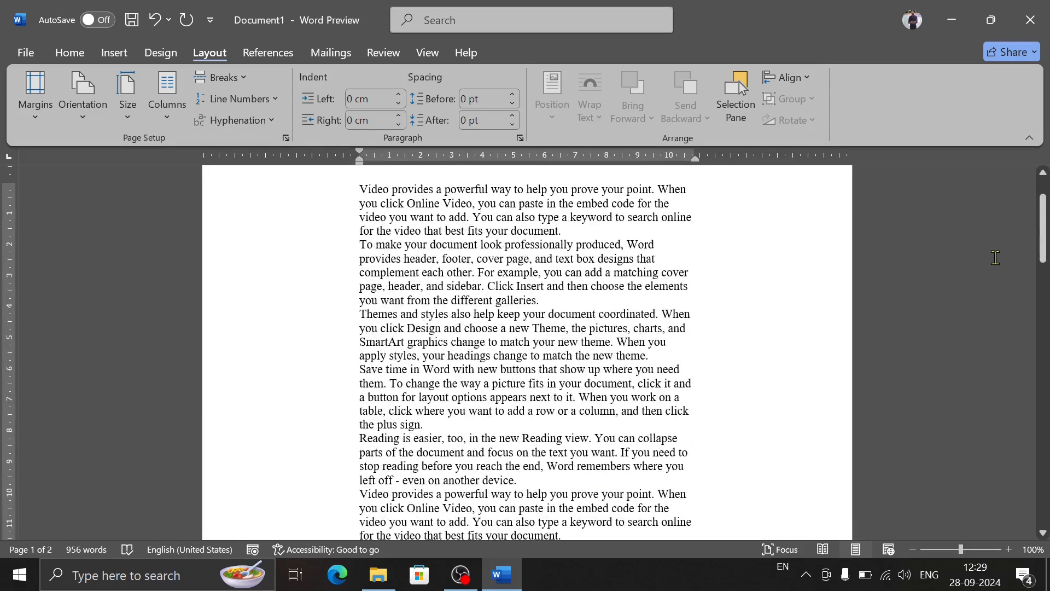
drag(1046, 249, 1042, 231)
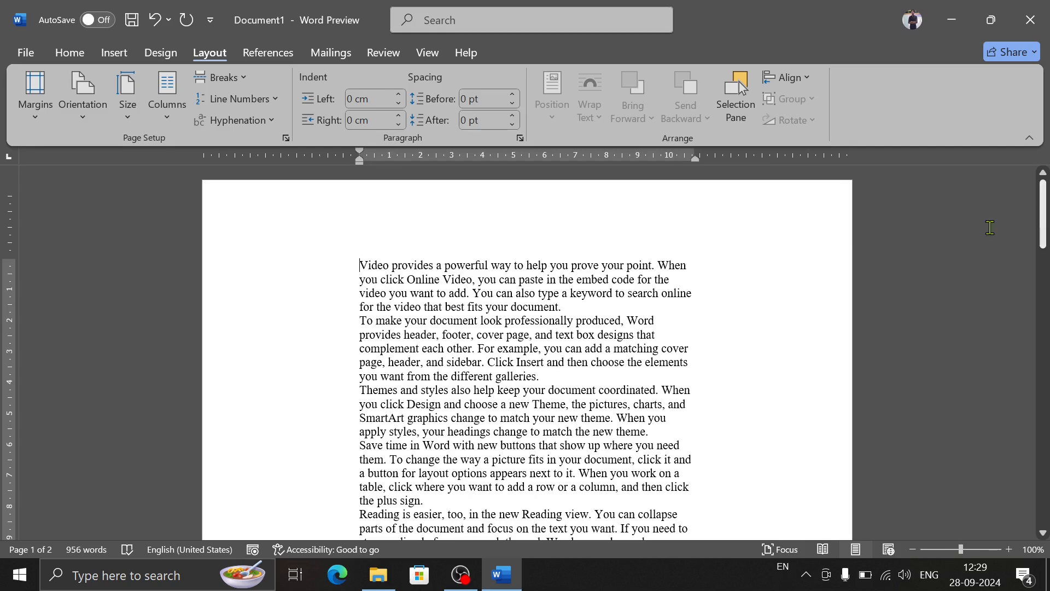
click(28, 118)
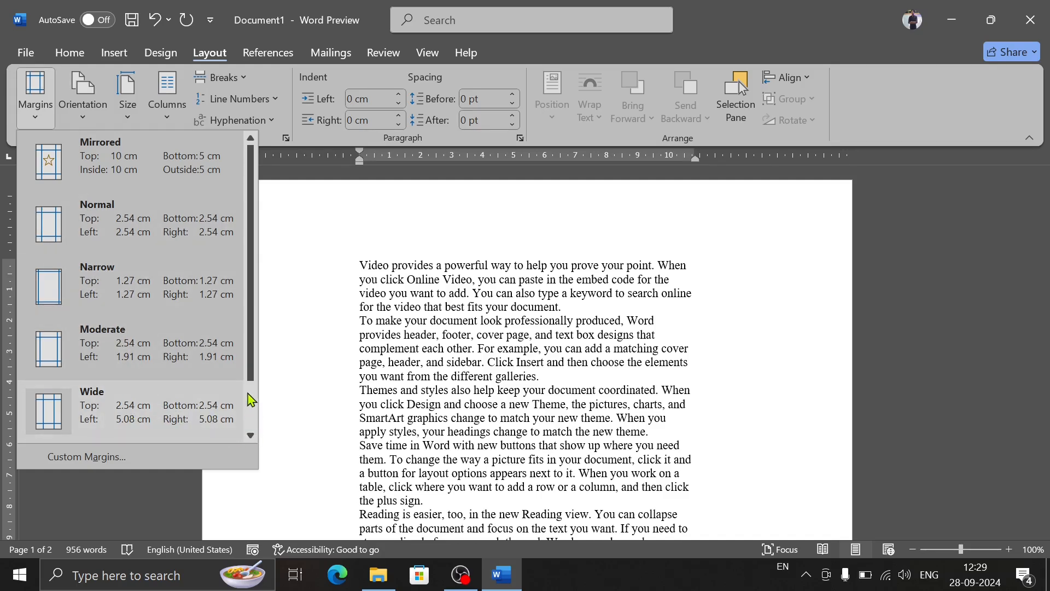
click(295, 418)
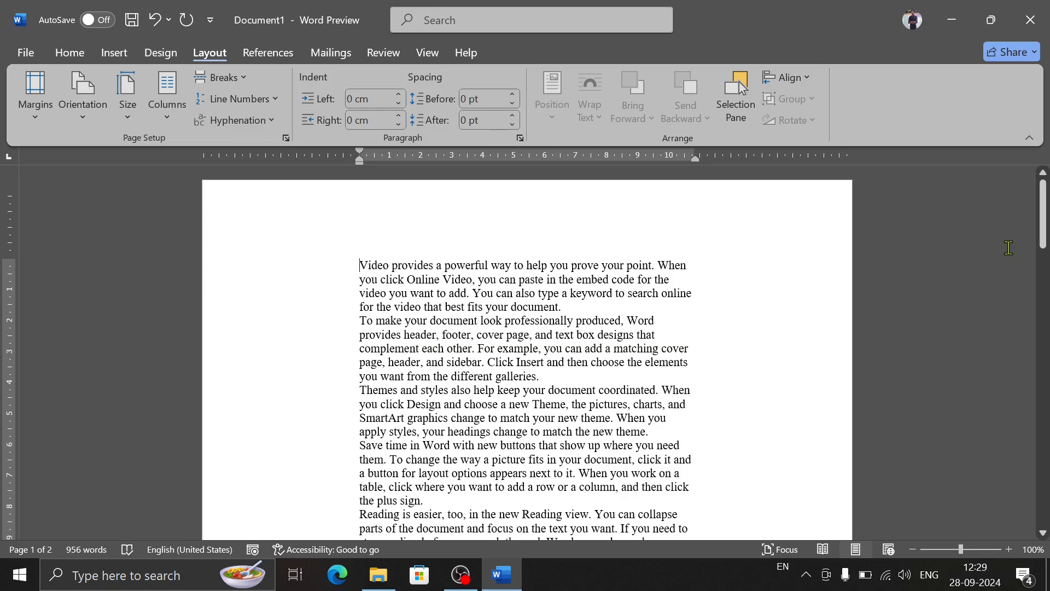
mouse_move(1043, 213)
mouse_down()
mouse_move(1041, 421)
mouse_move(1046, 208)
mouse_up()
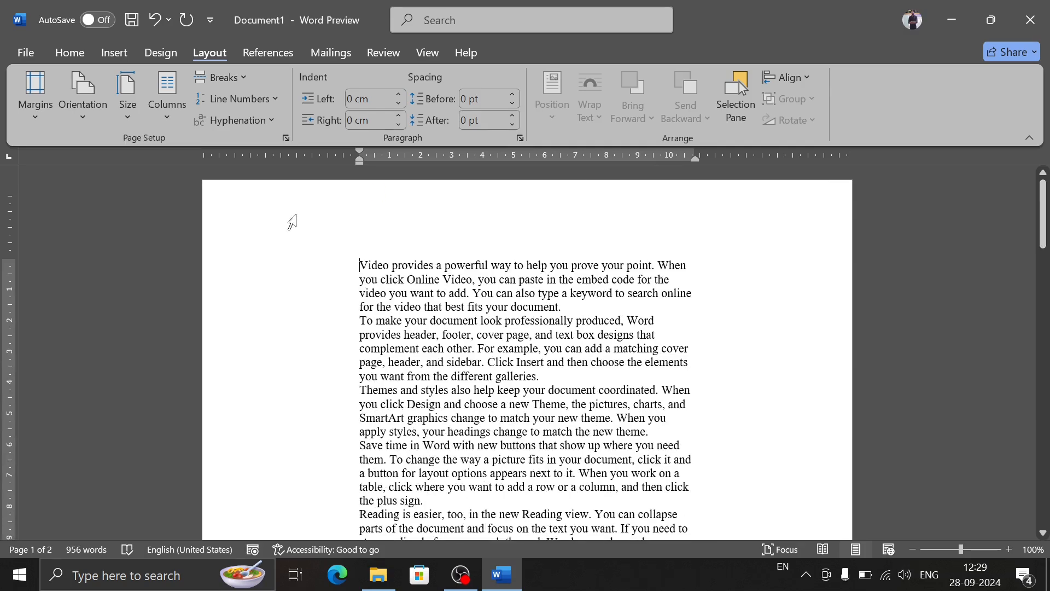
Step: Open the custom margin settings and set the top, bottom, left and right margins to 1 cm
click(21, 119)
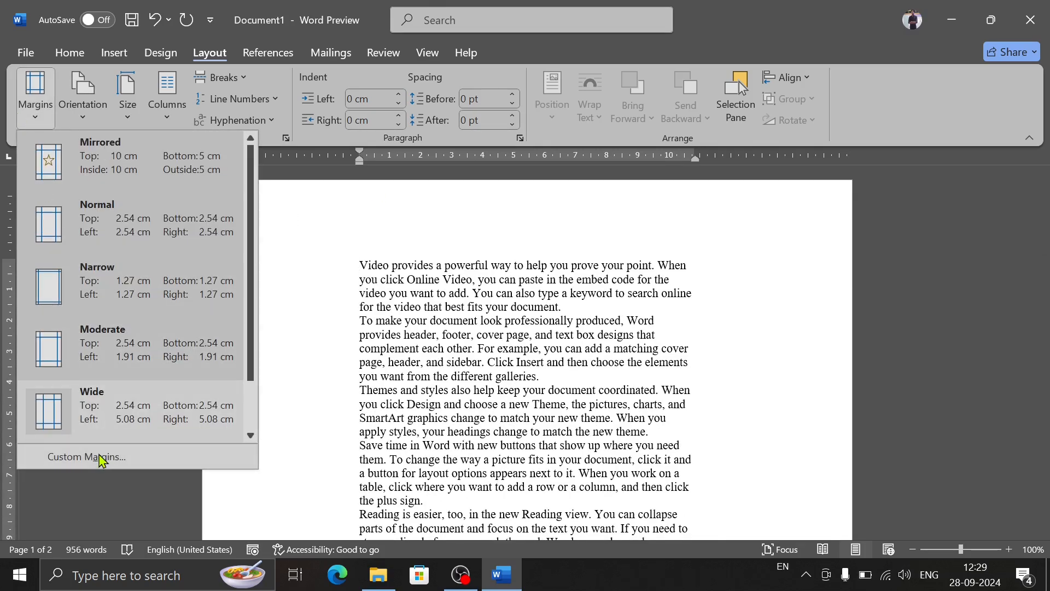
click(98, 454)
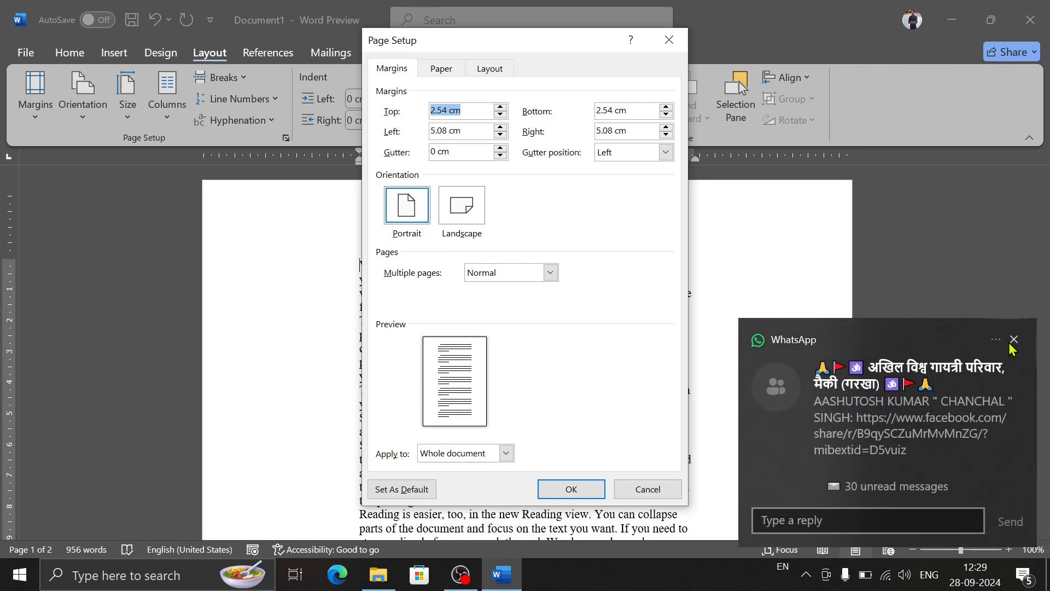
click(1015, 342)
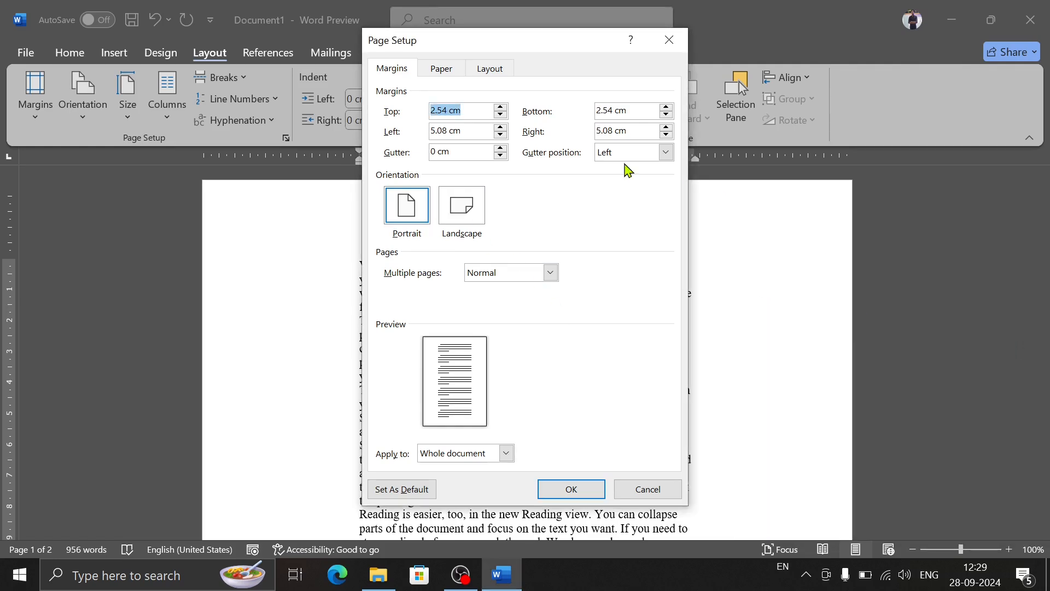
double_click(449, 111)
text(1)
drag(641, 111, 579, 111)
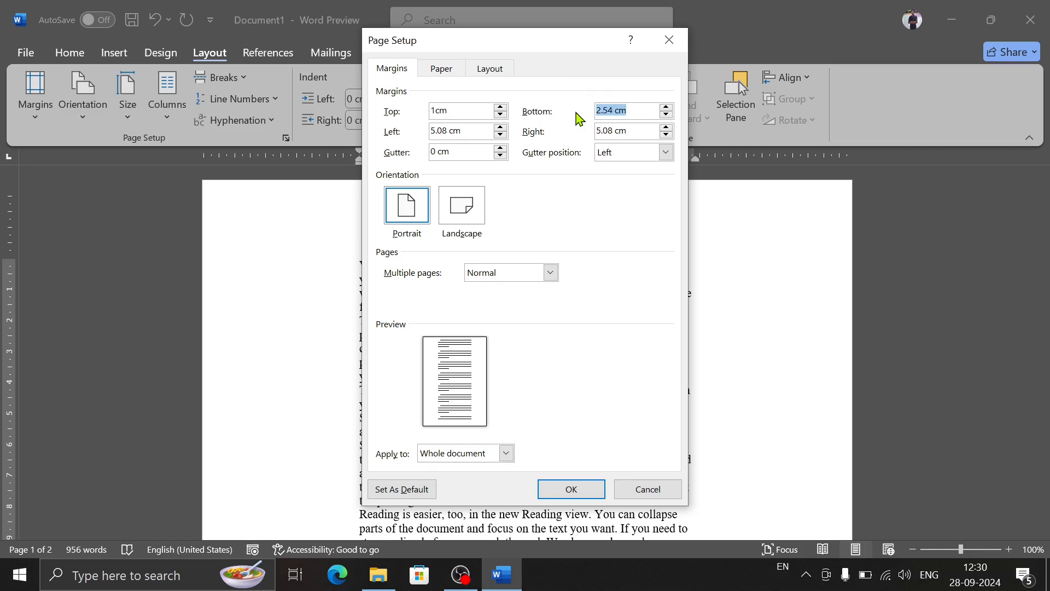
text(1)
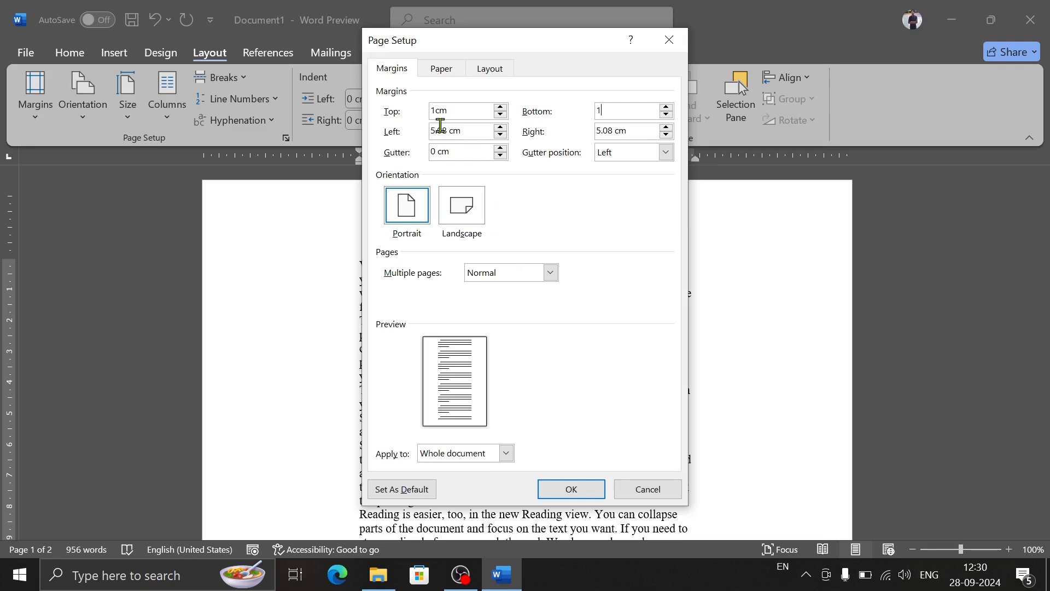
drag(463, 129, 405, 130)
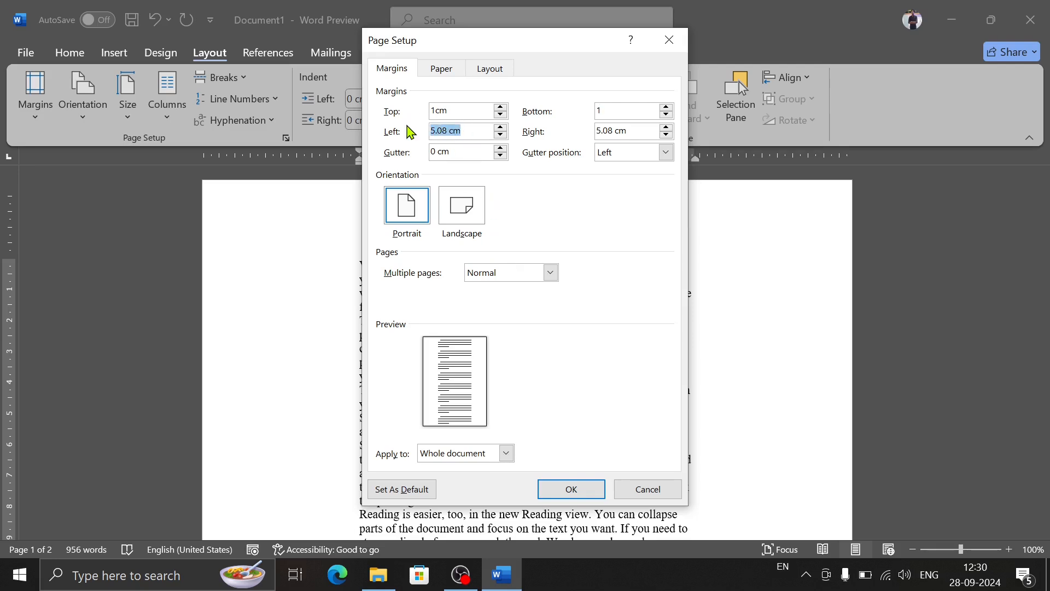
text(1)
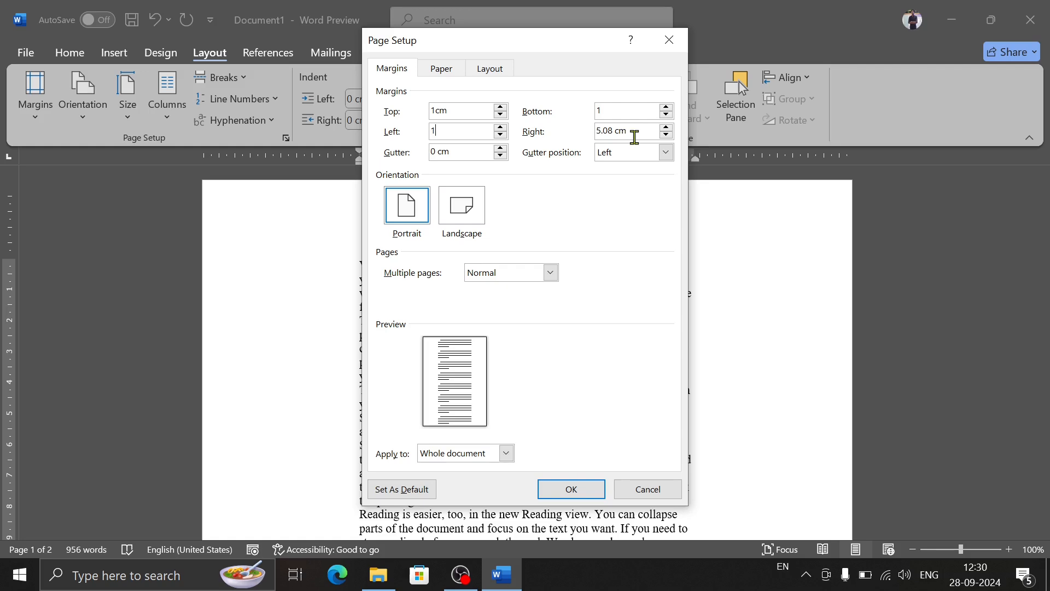
drag(636, 130, 569, 126)
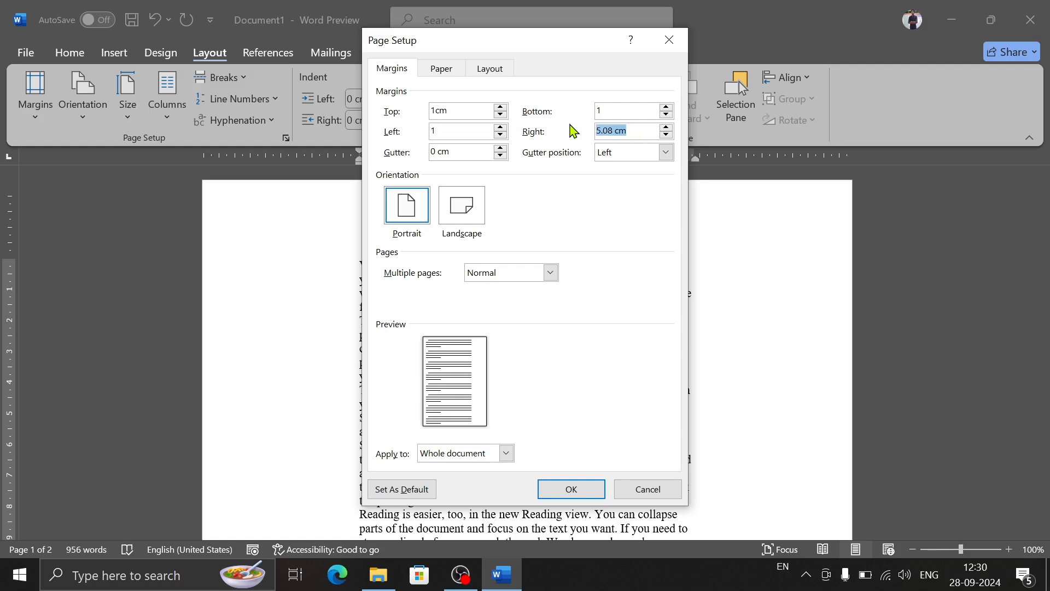
text(1)
Step: Compare the portrait and landscape orientations, choose Landscape, and apply the page setup to the whole document
click(471, 222)
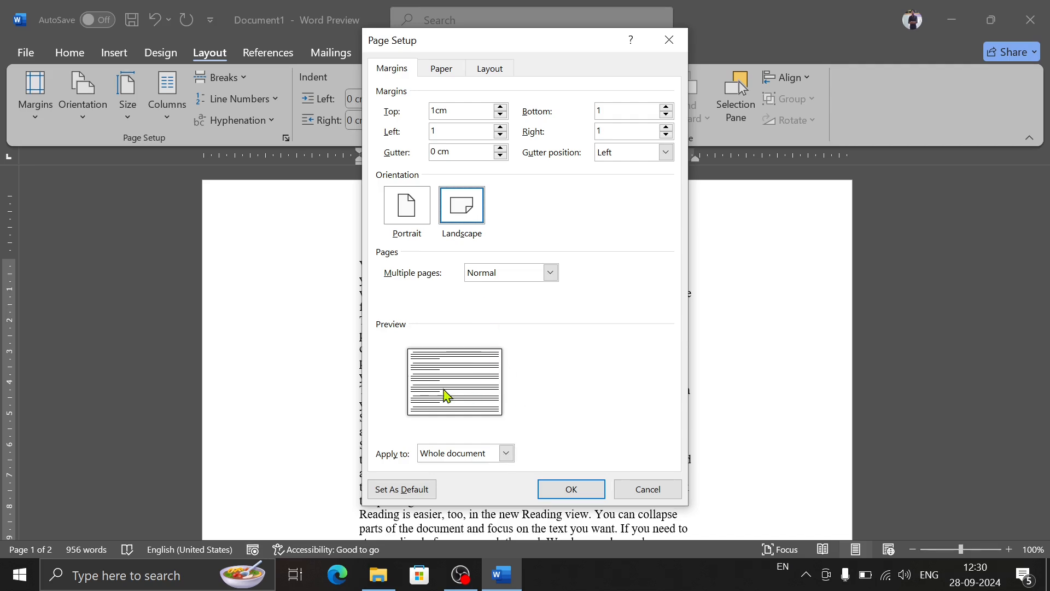
click(411, 207)
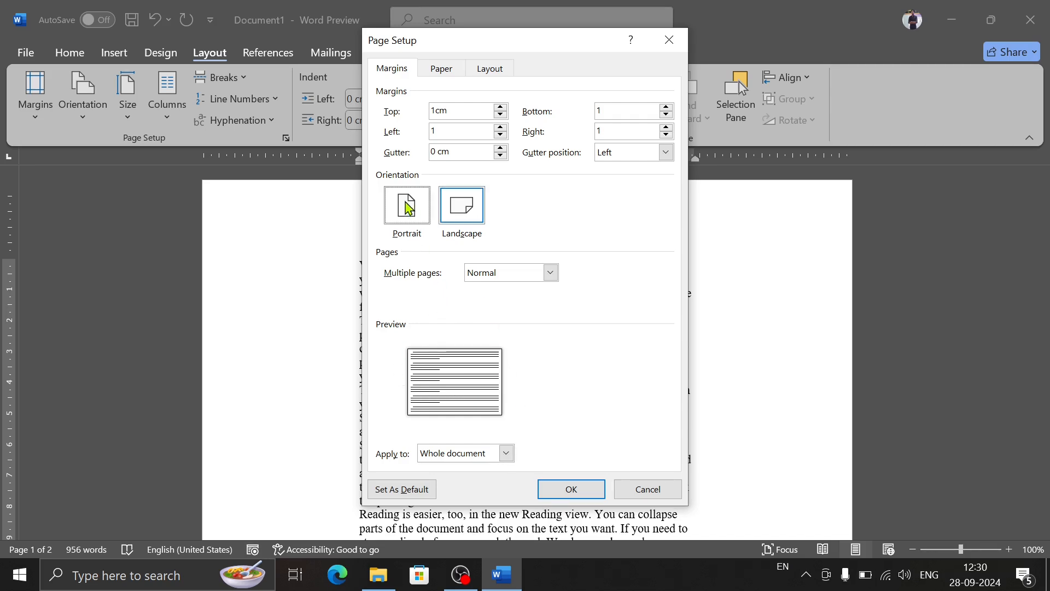
click(451, 210)
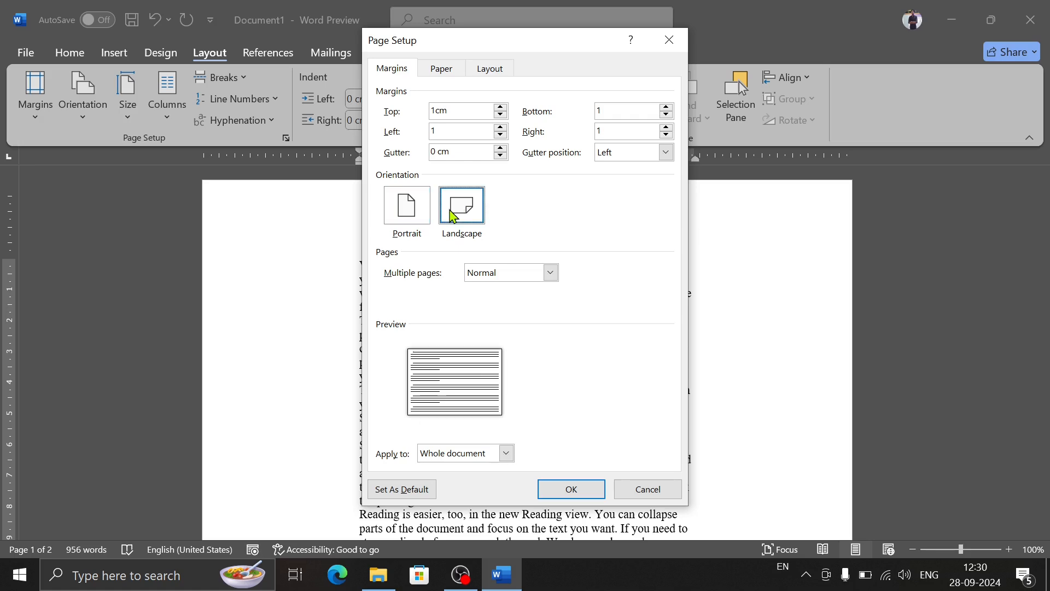
click(506, 458)
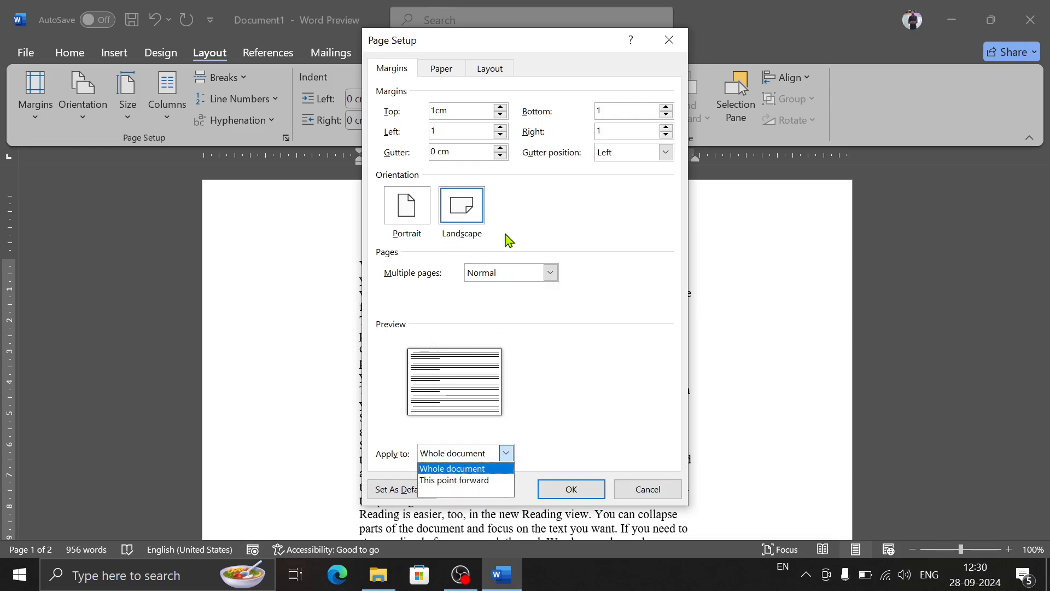
click(472, 469)
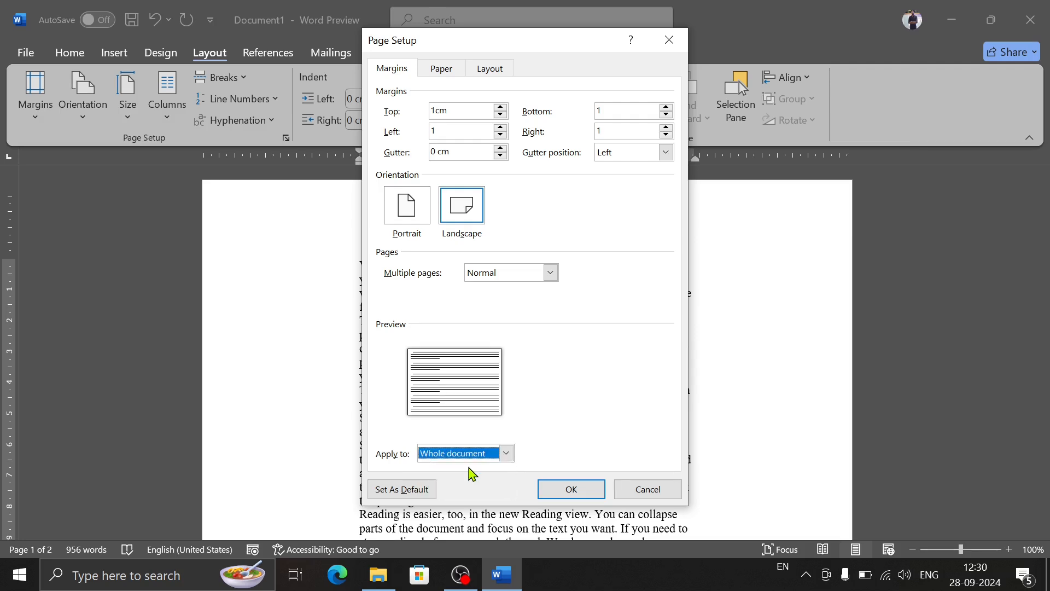
click(571, 490)
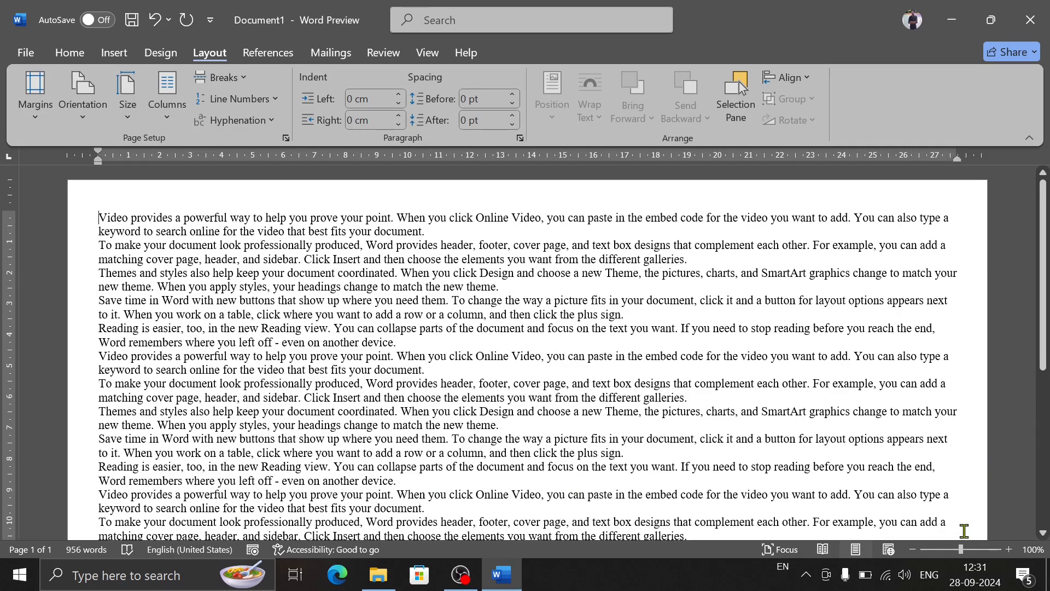
Step: Zoom out to 48% to check the whole landscape page, and undo the page setup change
click(951, 549)
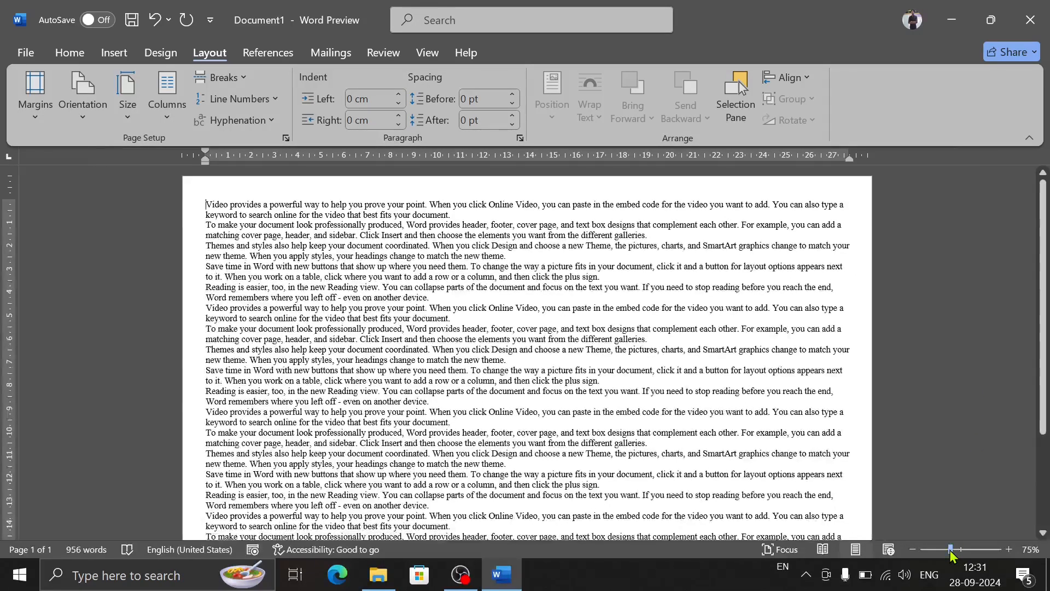
click(939, 549)
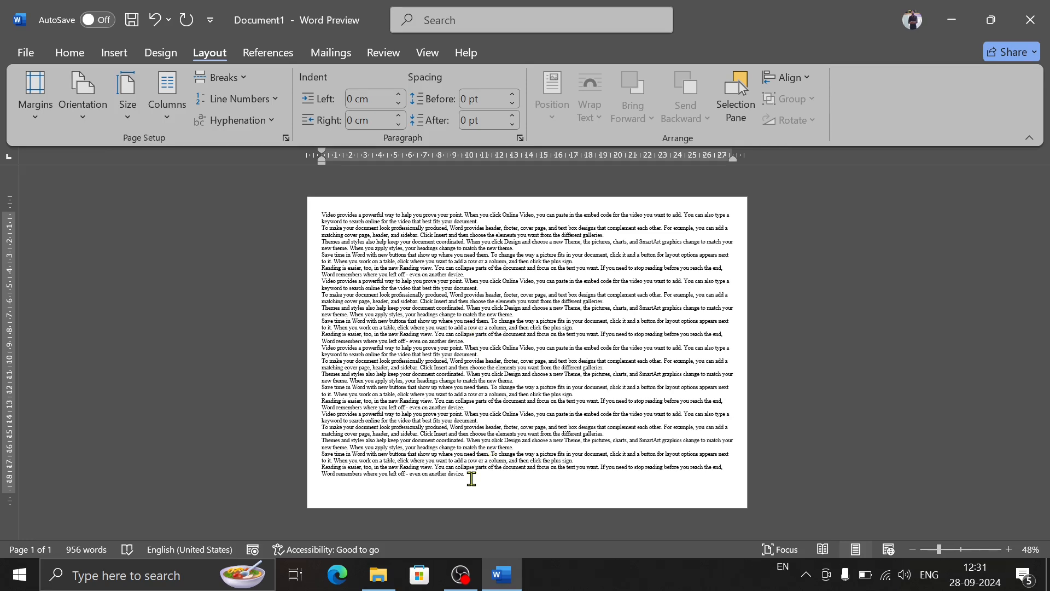
key(ctrl+z)
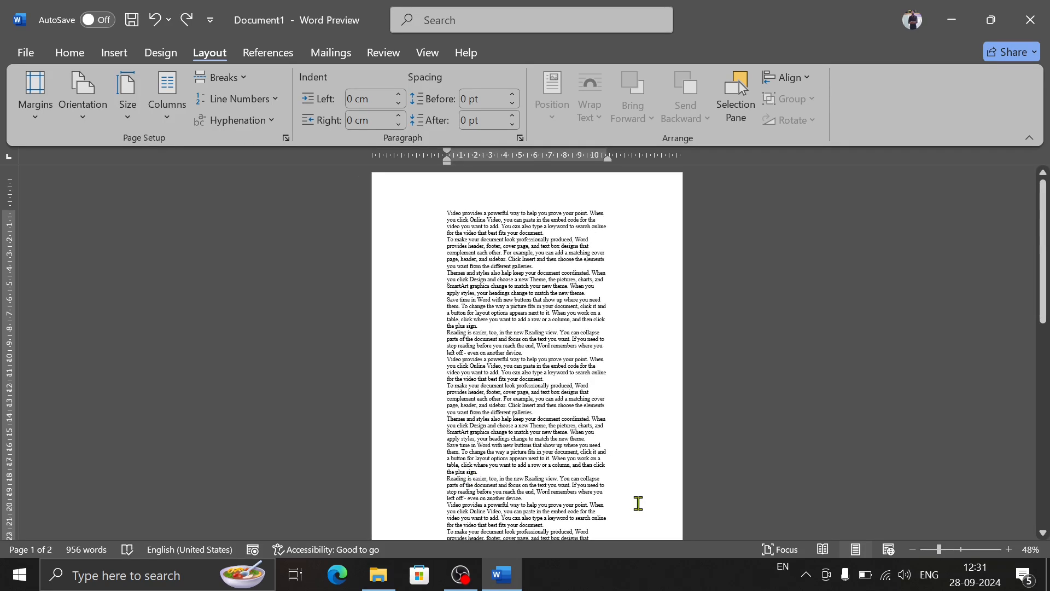
Step: From the end of the document, open the custom margin settings and enter 1 cm for the top, bottom, left and right margins
drag(1045, 264, 1048, 487)
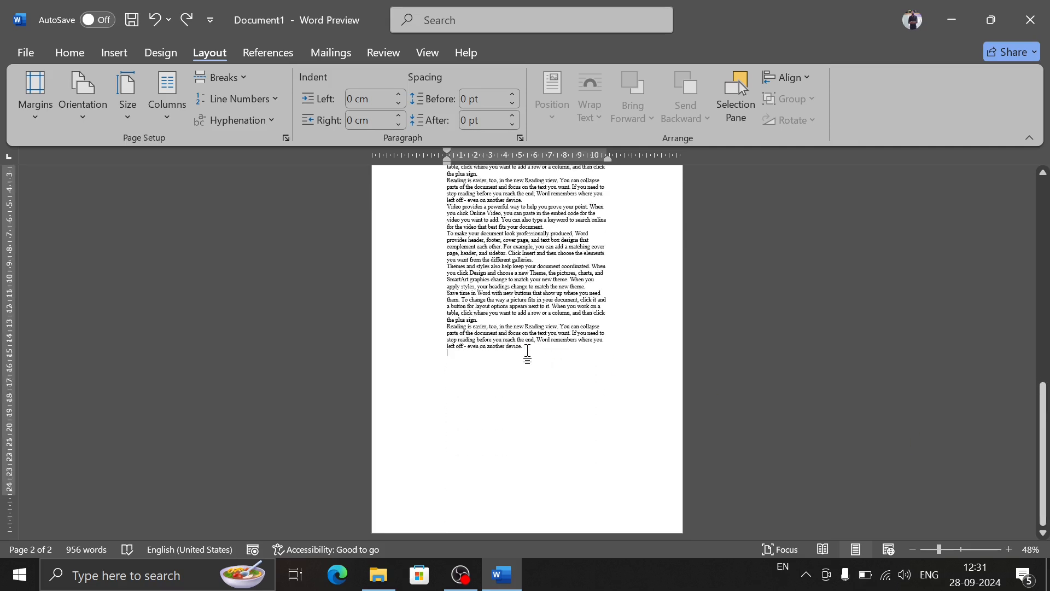
click(38, 116)
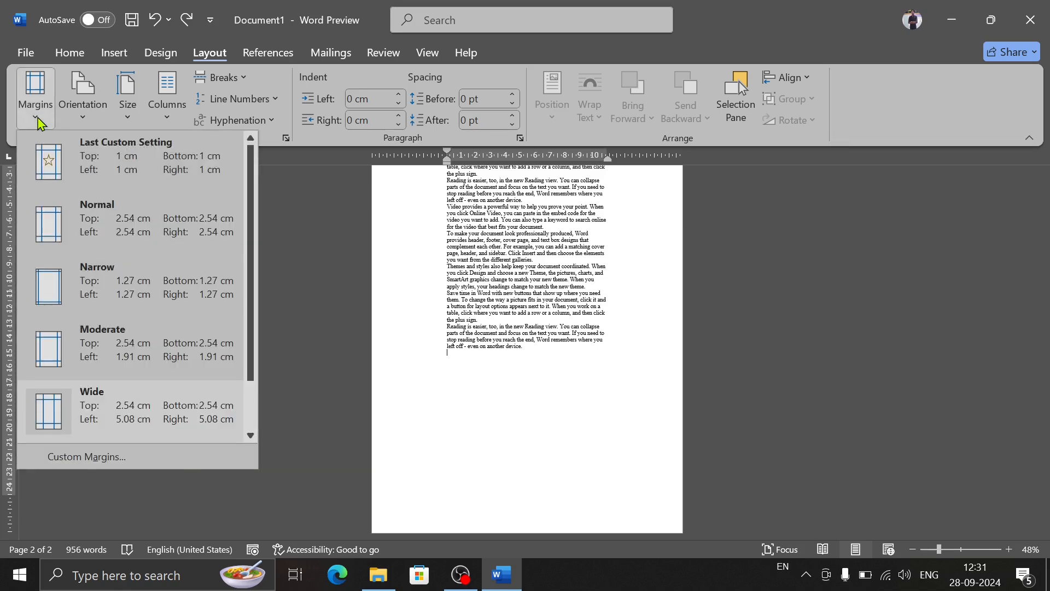
click(107, 457)
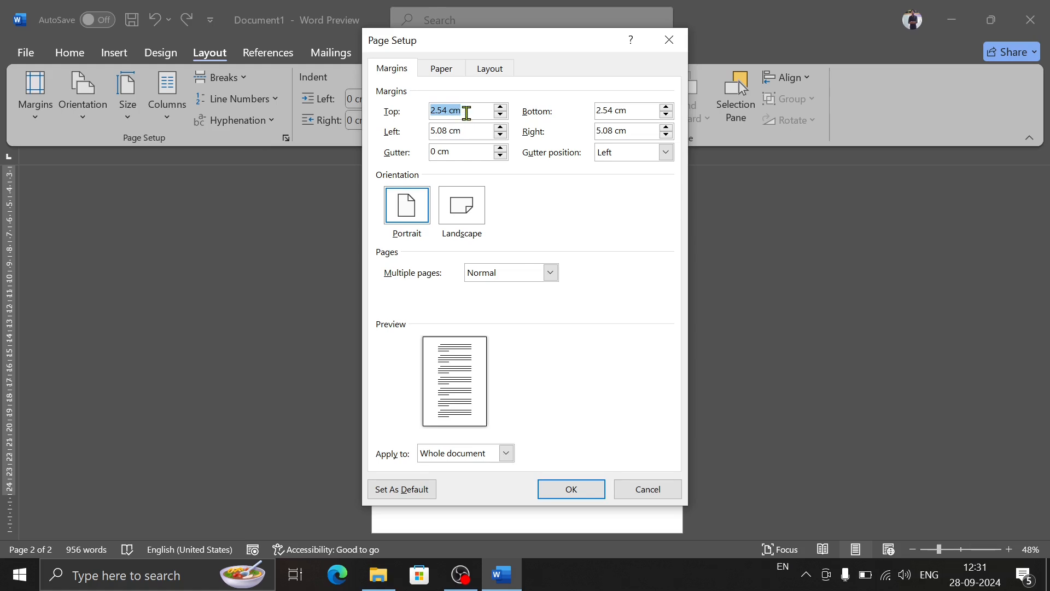
text(1)
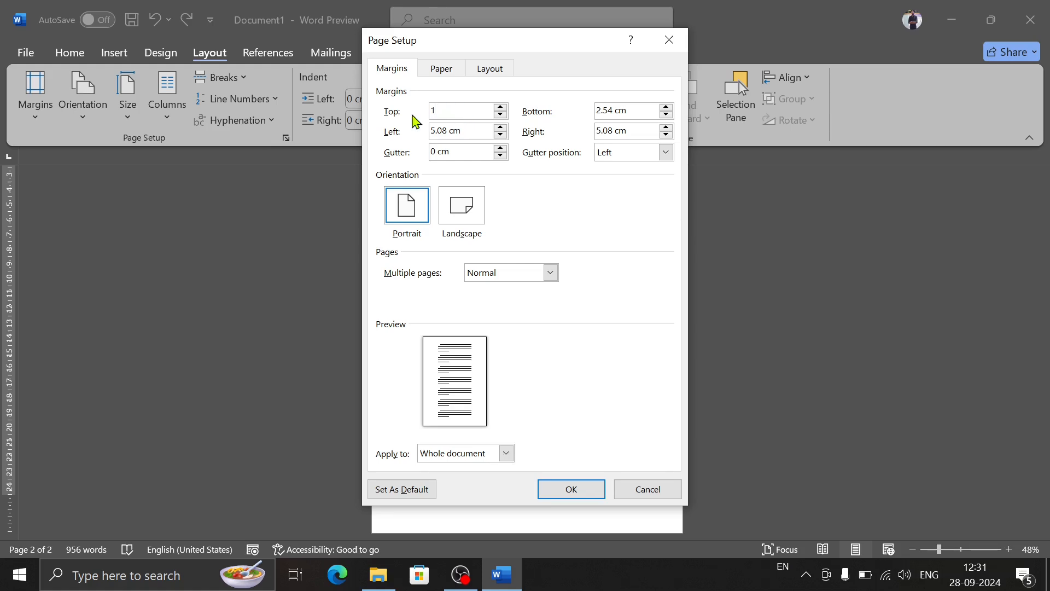
click(638, 111)
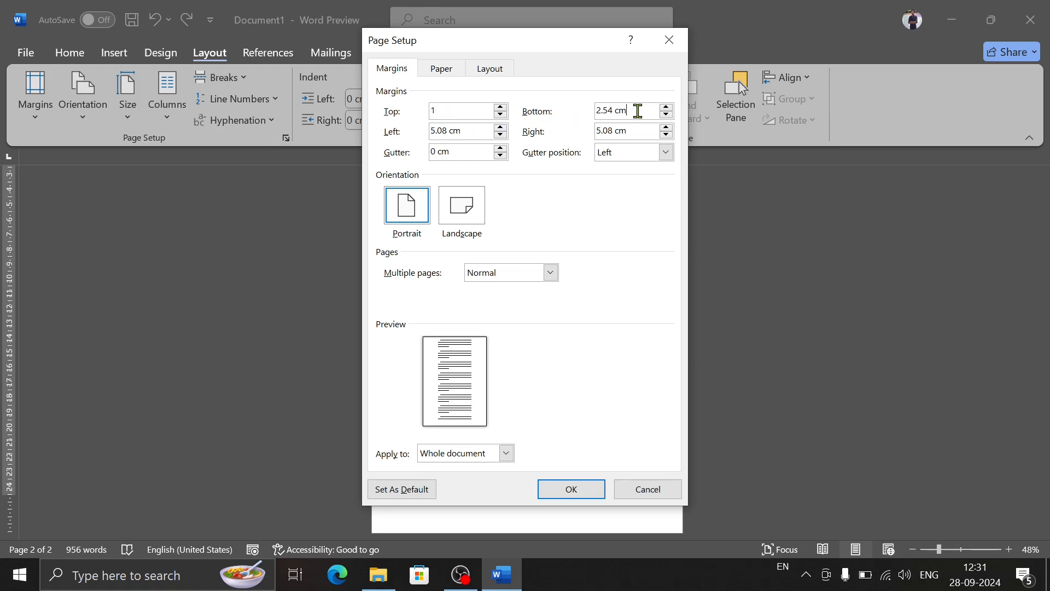
drag(638, 111, 587, 117)
text(1)
drag(475, 136, 400, 130)
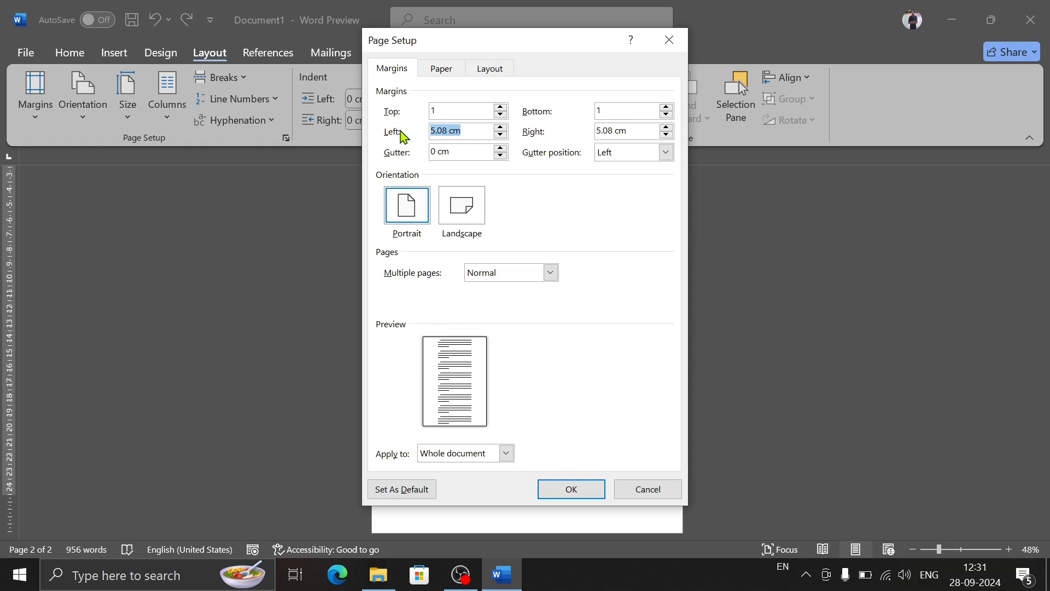
text(1)
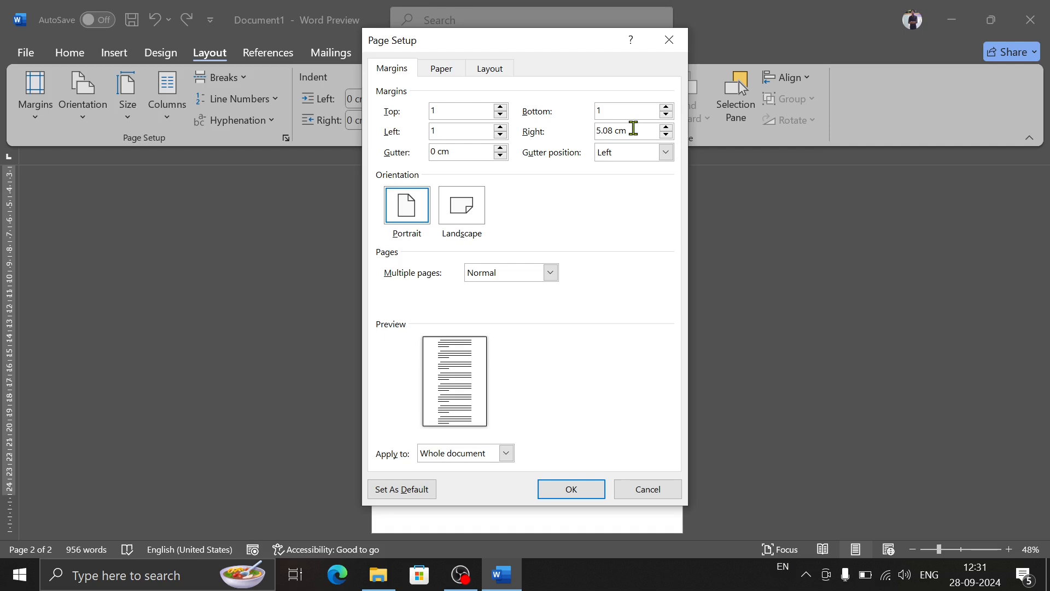
drag(630, 130, 567, 131)
text(1)
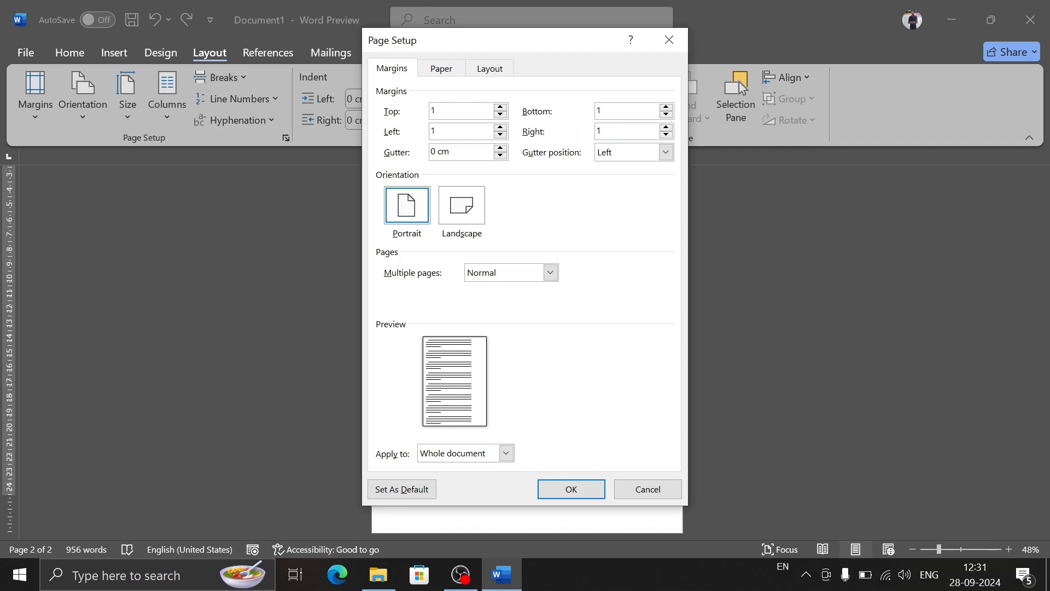
Step: Apply the custom margins from this point forward instead of to the whole document
click(506, 453)
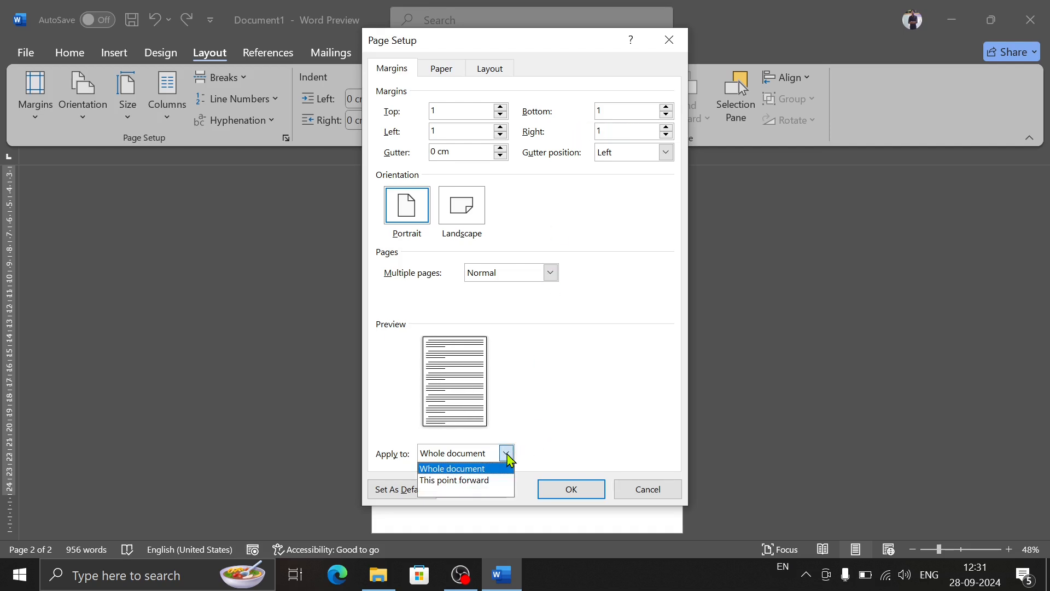
click(473, 481)
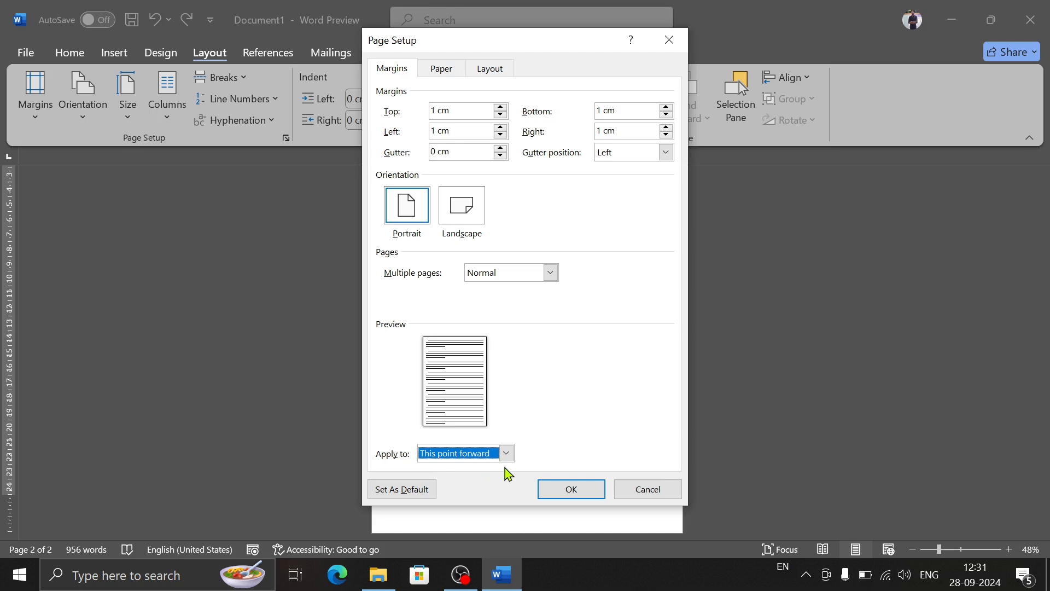
click(568, 490)
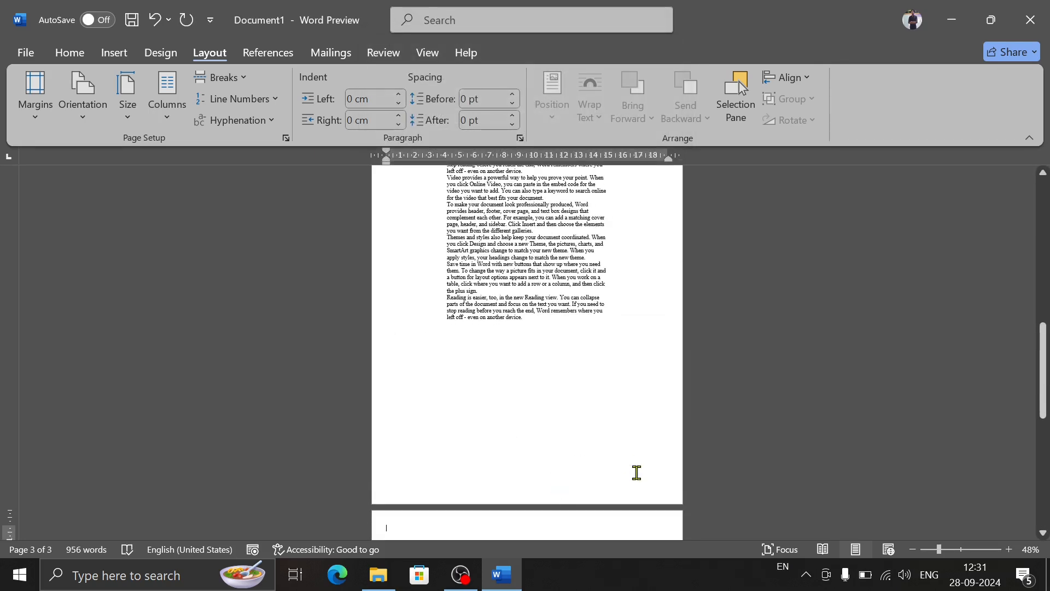
Step: Generate sample text with =rand() on the new third page and check how it fits the margins
drag(1043, 372, 1002, 418)
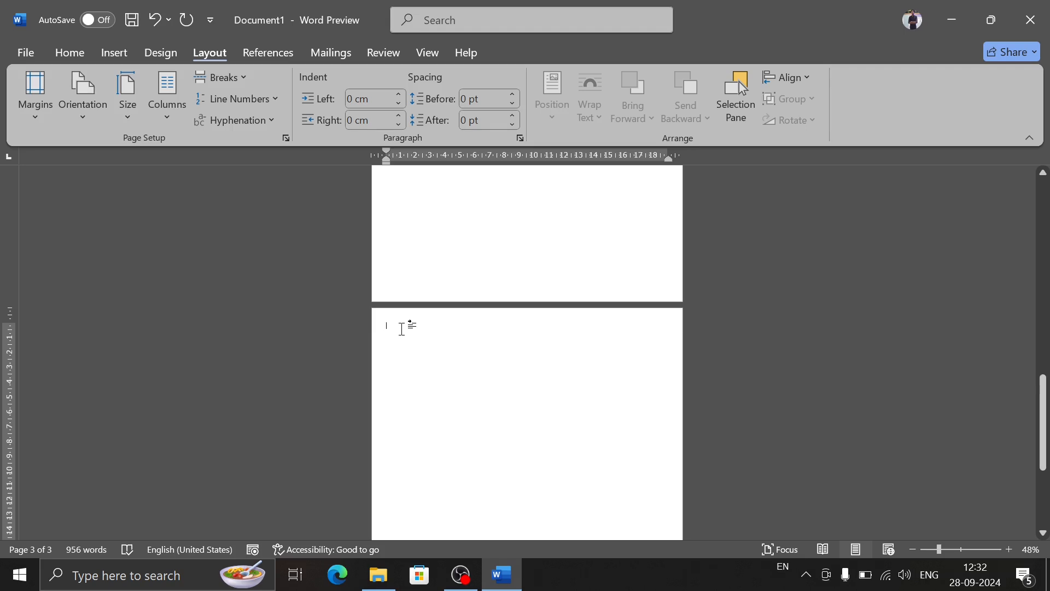
text(=rand()
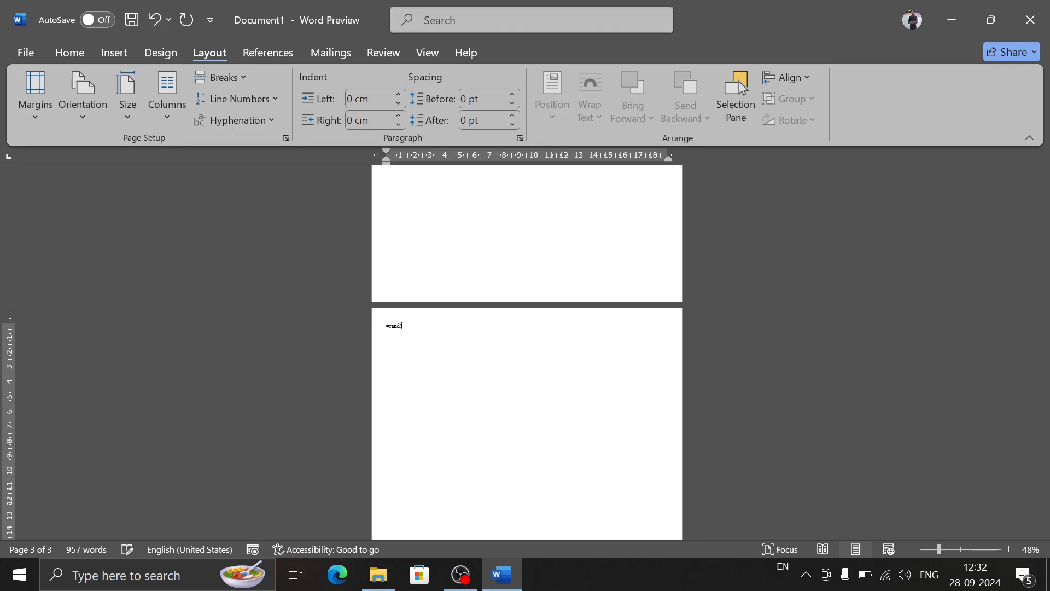
text())
key(Return)
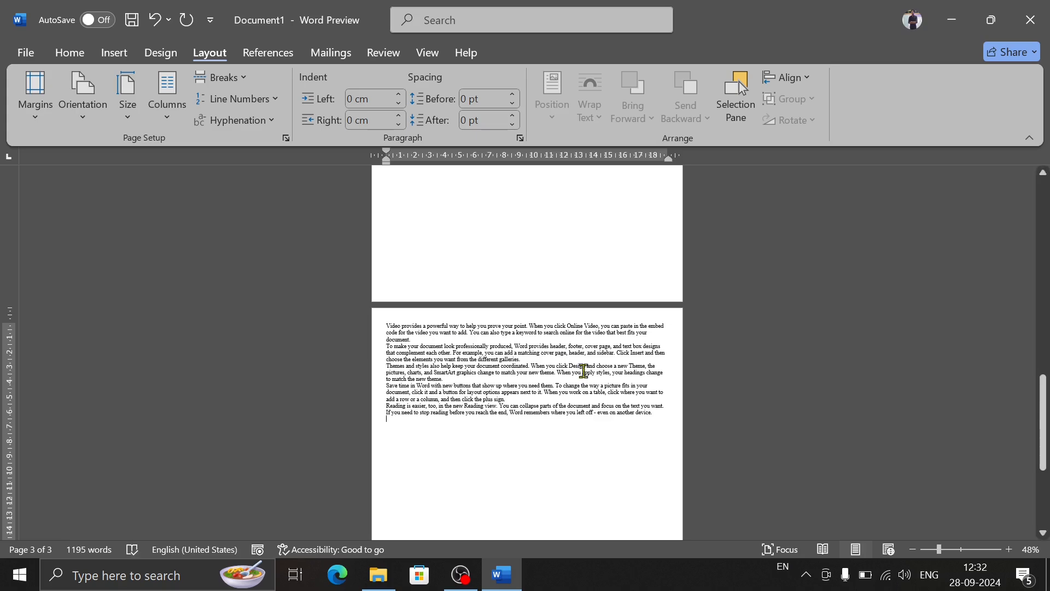
mouse_move(1043, 441)
mouse_down()
mouse_move(1044, 367)
mouse_move(1044, 457)
mouse_up()
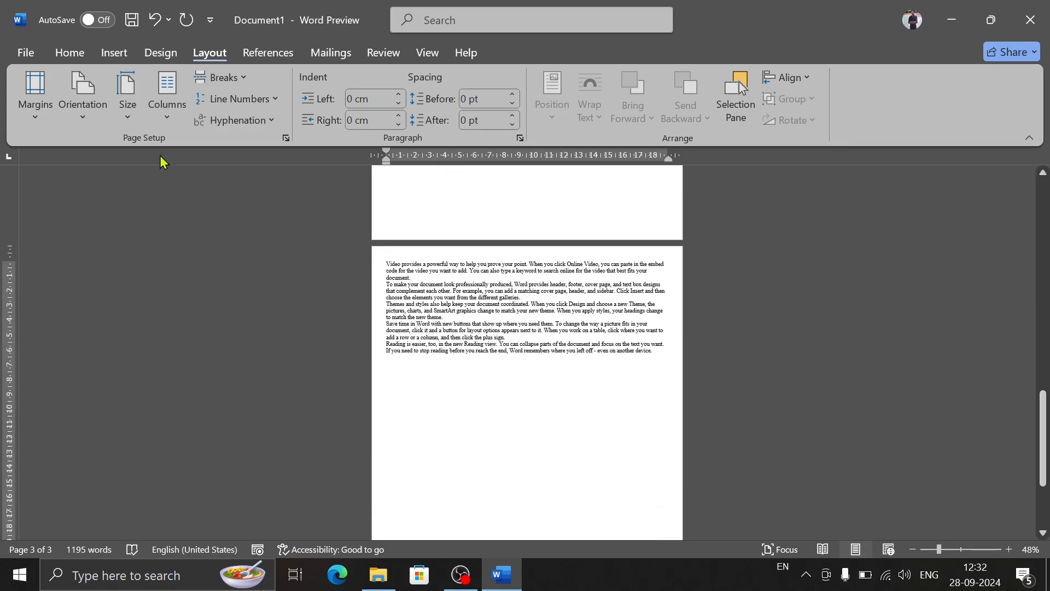